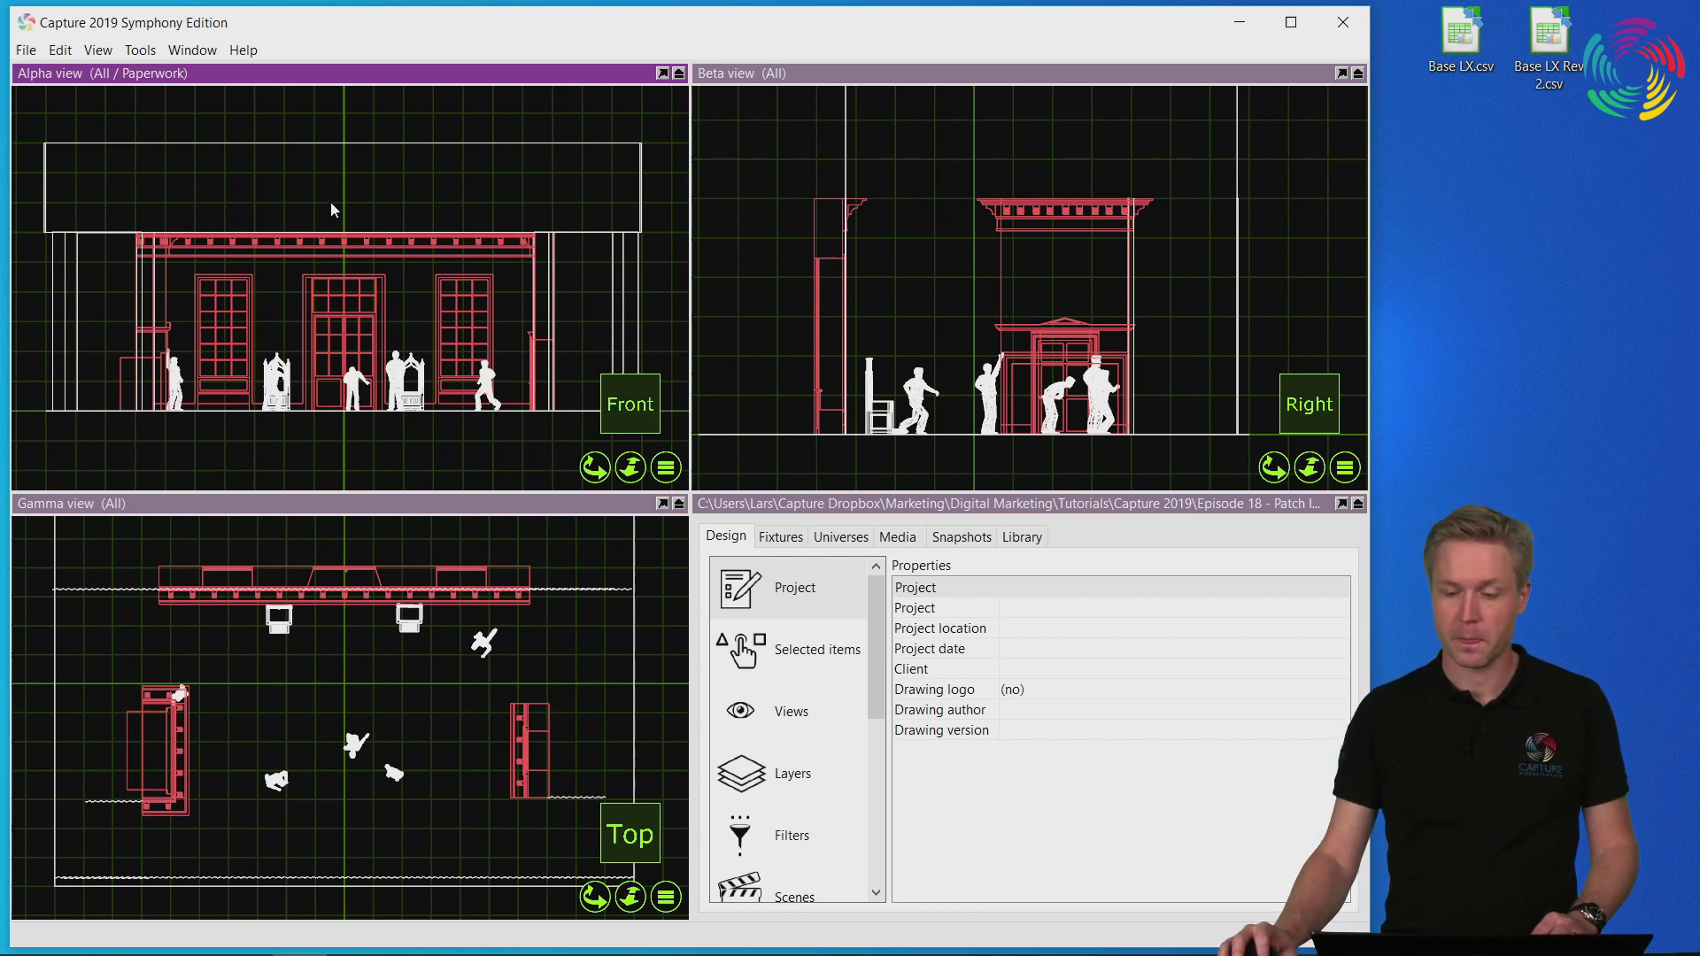
- Minimize Capture and open Base LX.csv in Calc, accepting the default text import settings
click(1461, 37)
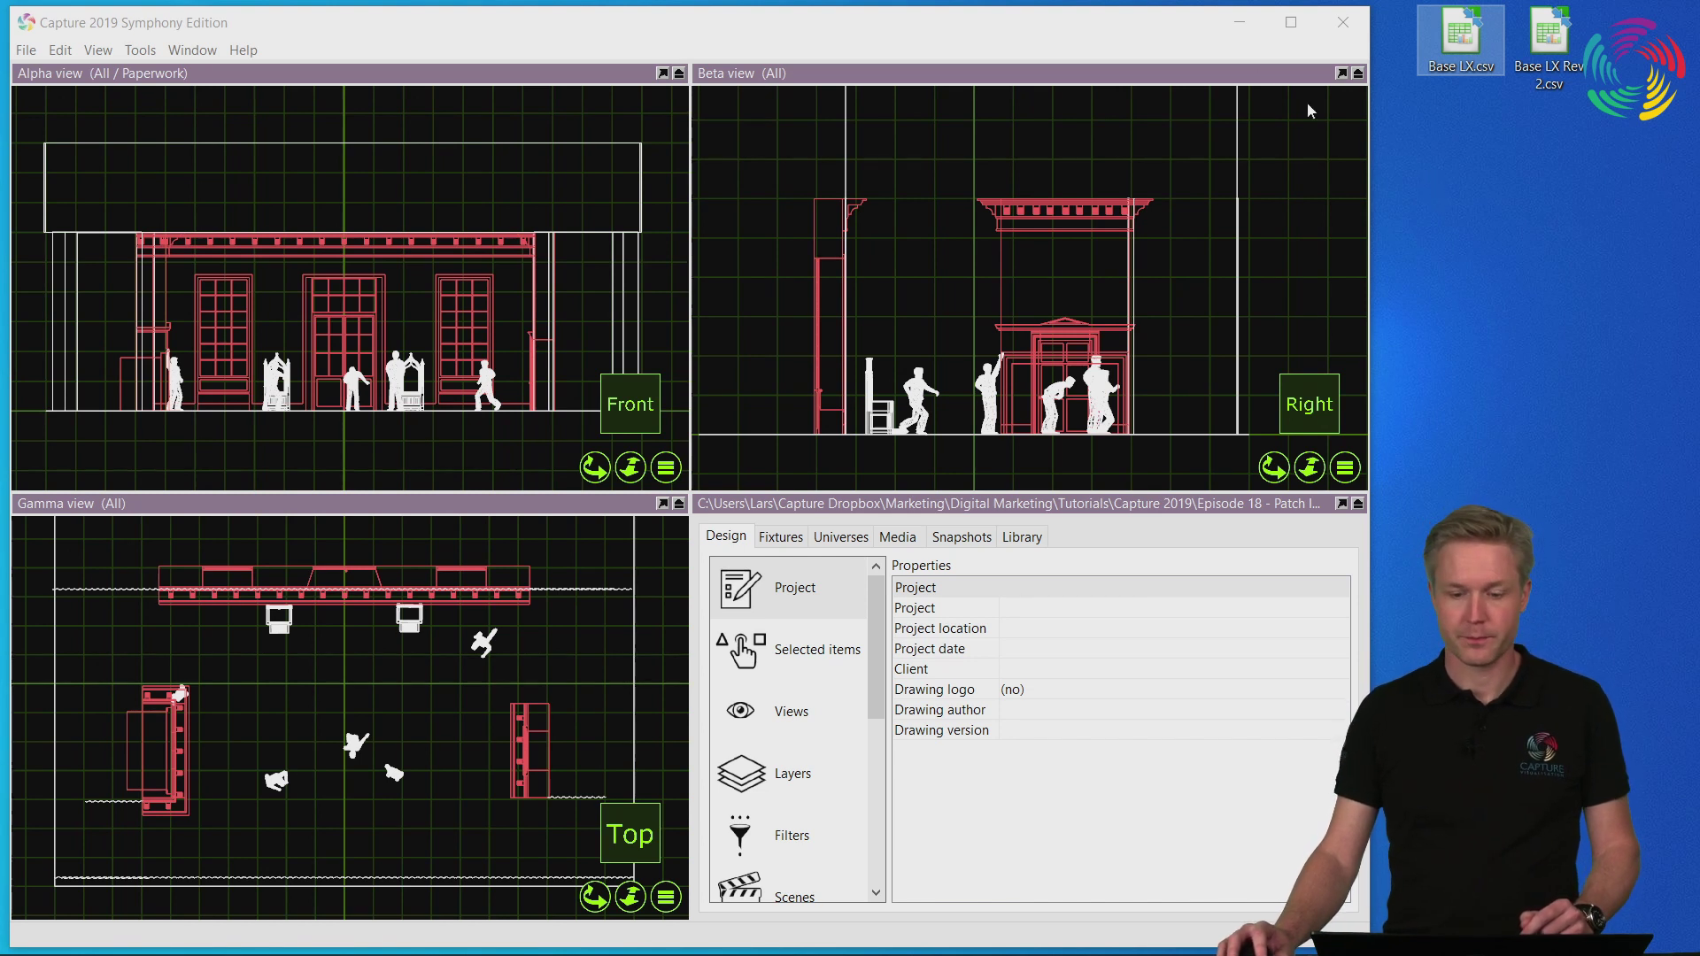
click(1240, 22)
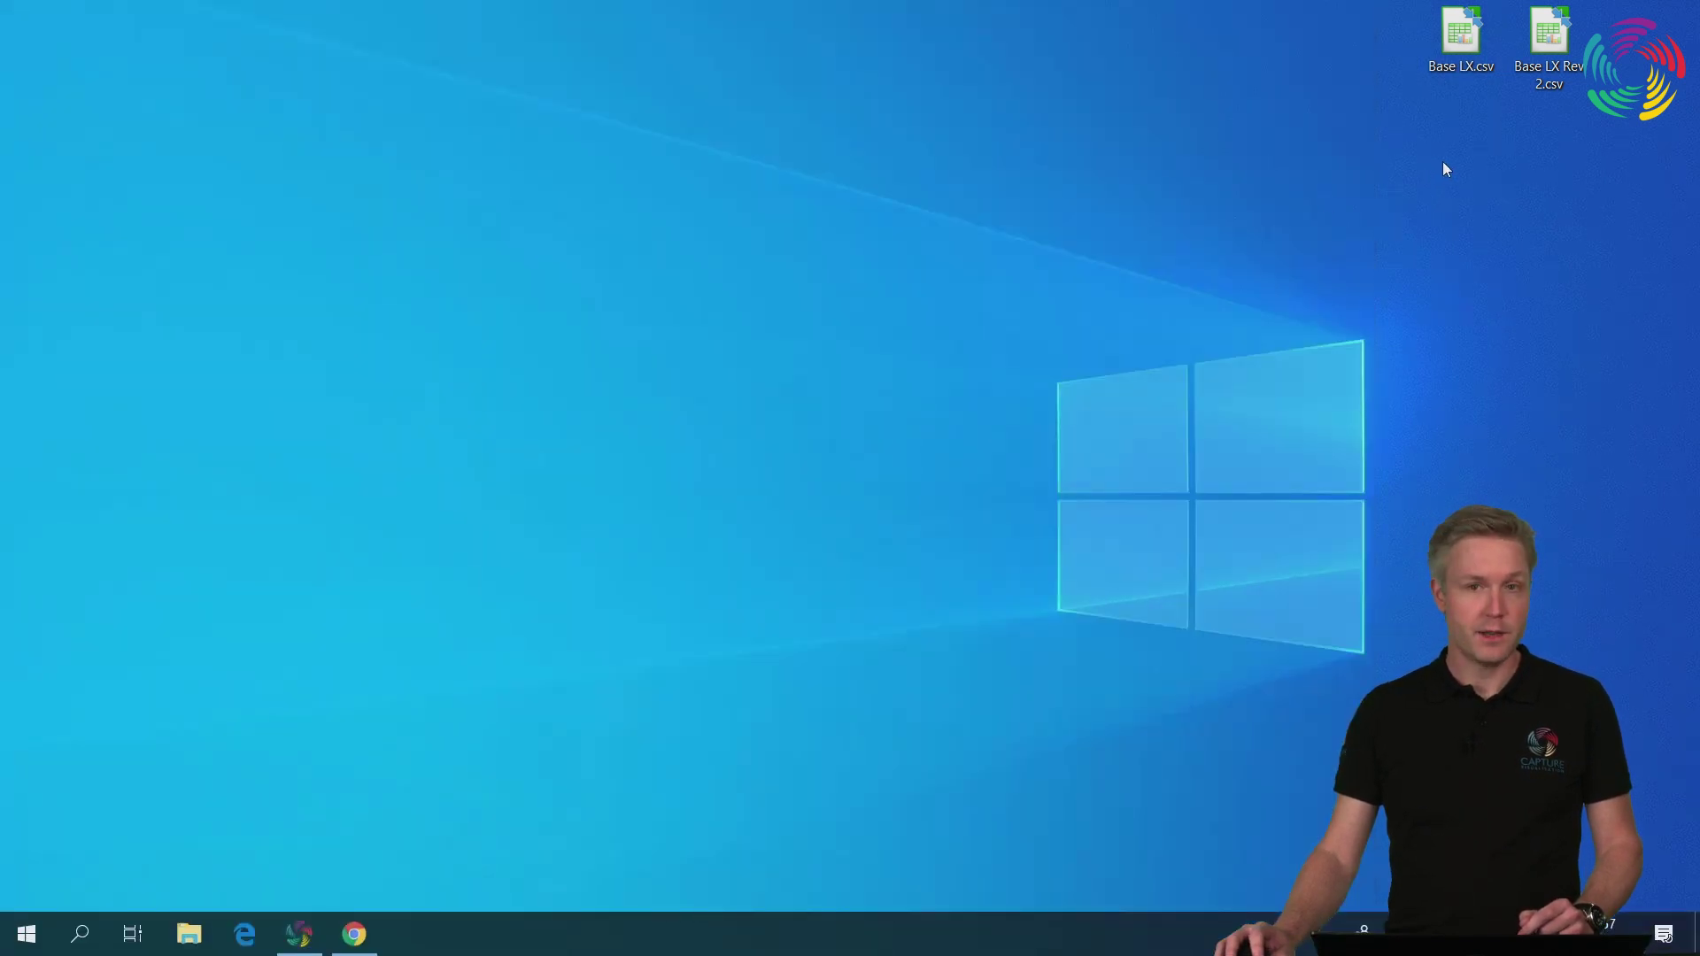
double_click(1464, 44)
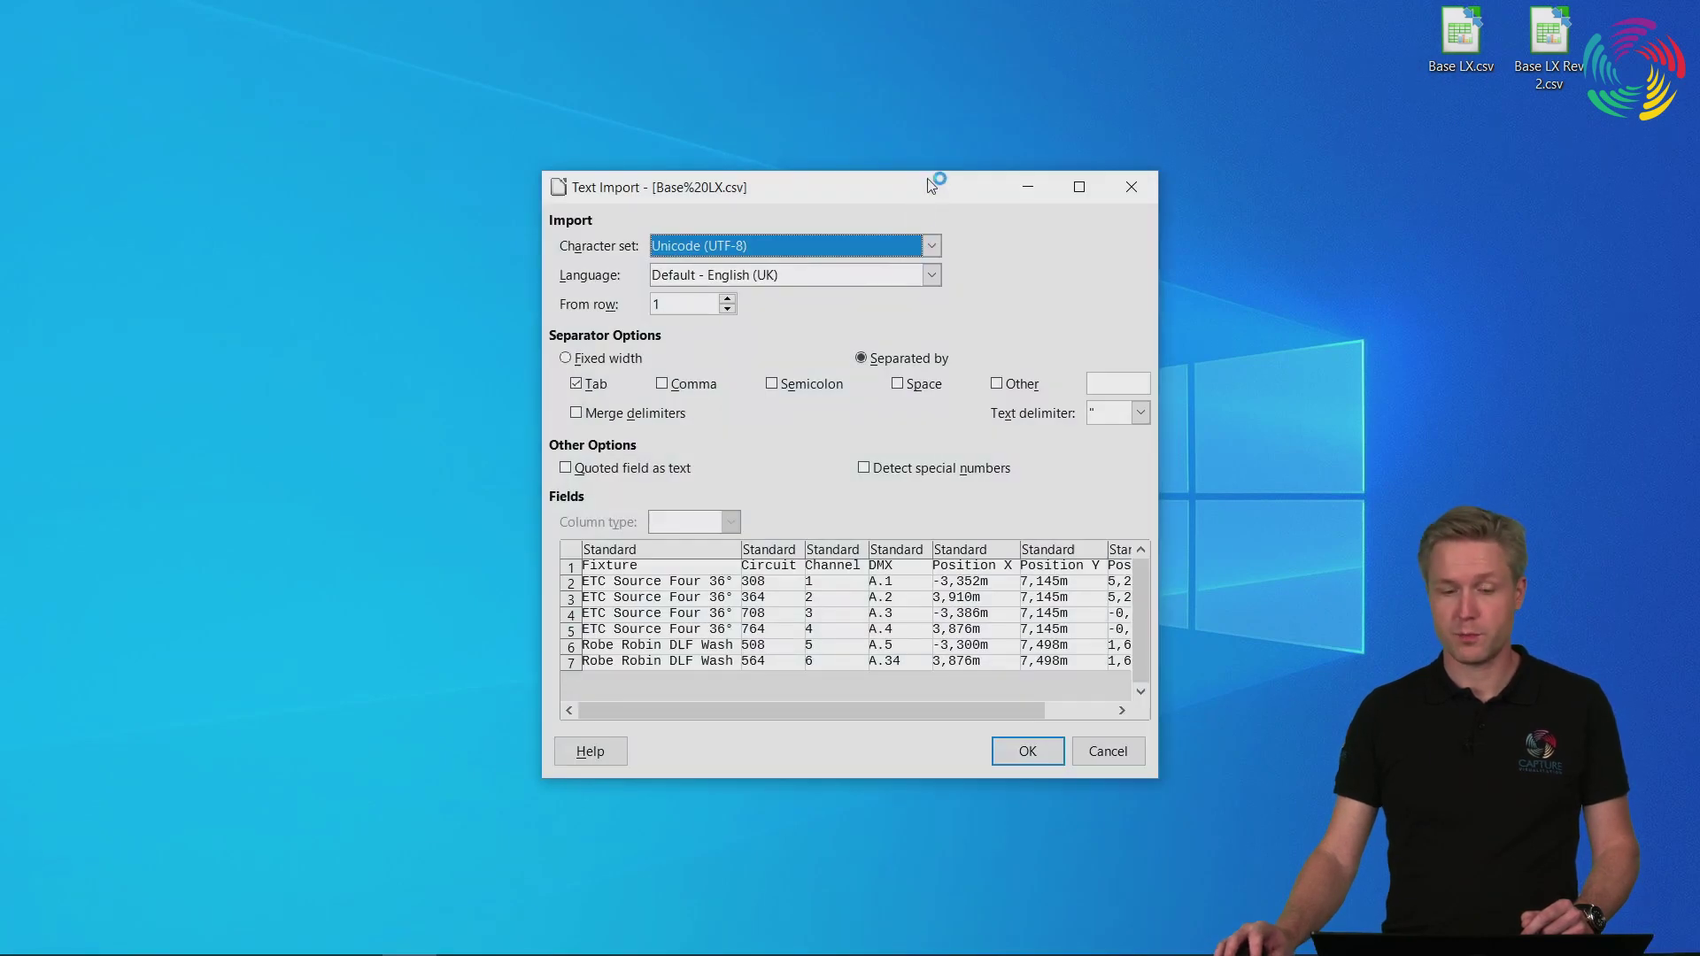
click(1027, 749)
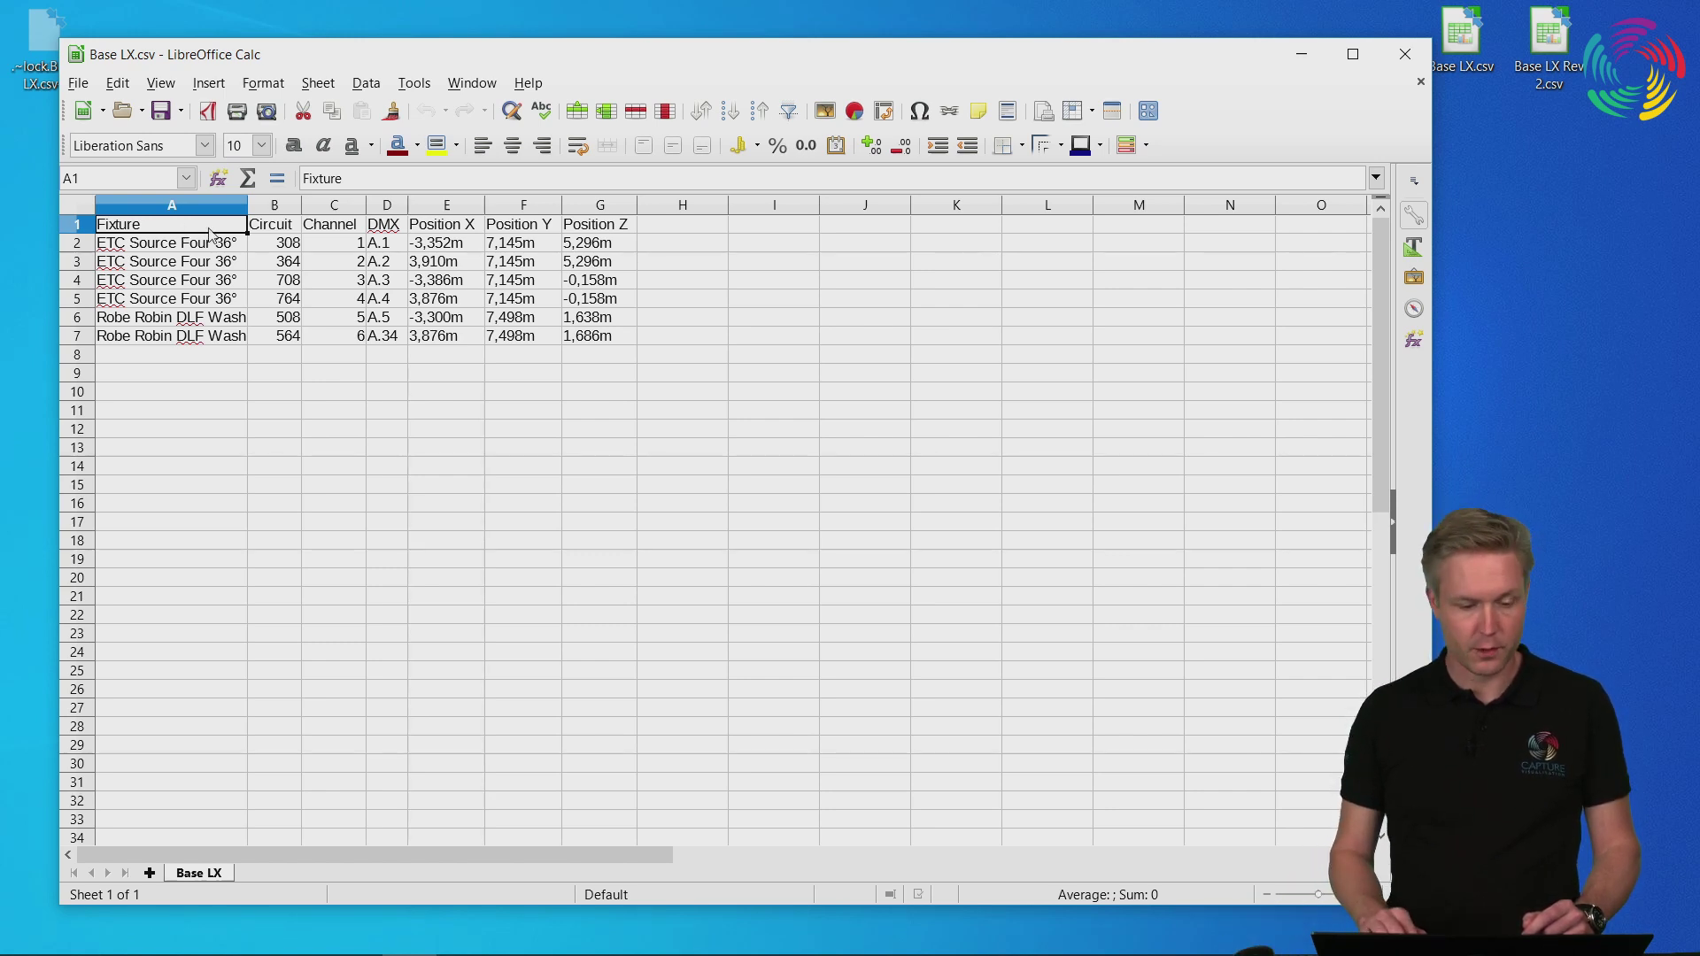
- Review the Source Four and Robin DLF Wash rows and circuit 564, then close Calc
key(Right)
key(Right)
key(Right)
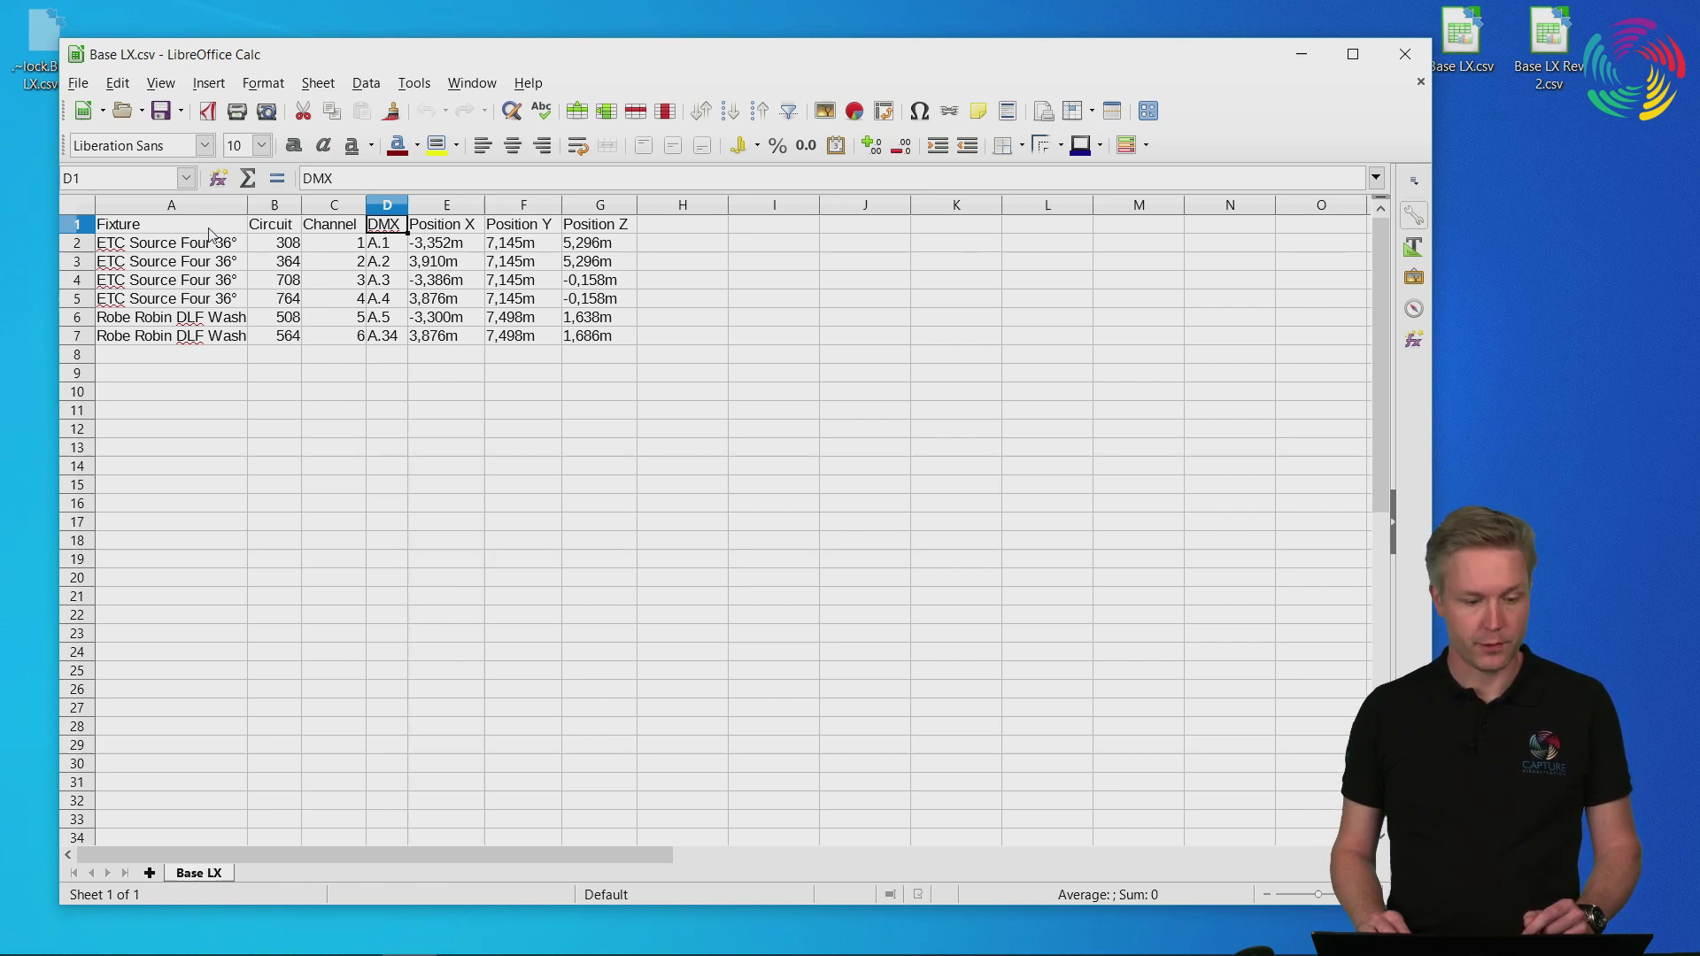
click(209, 247)
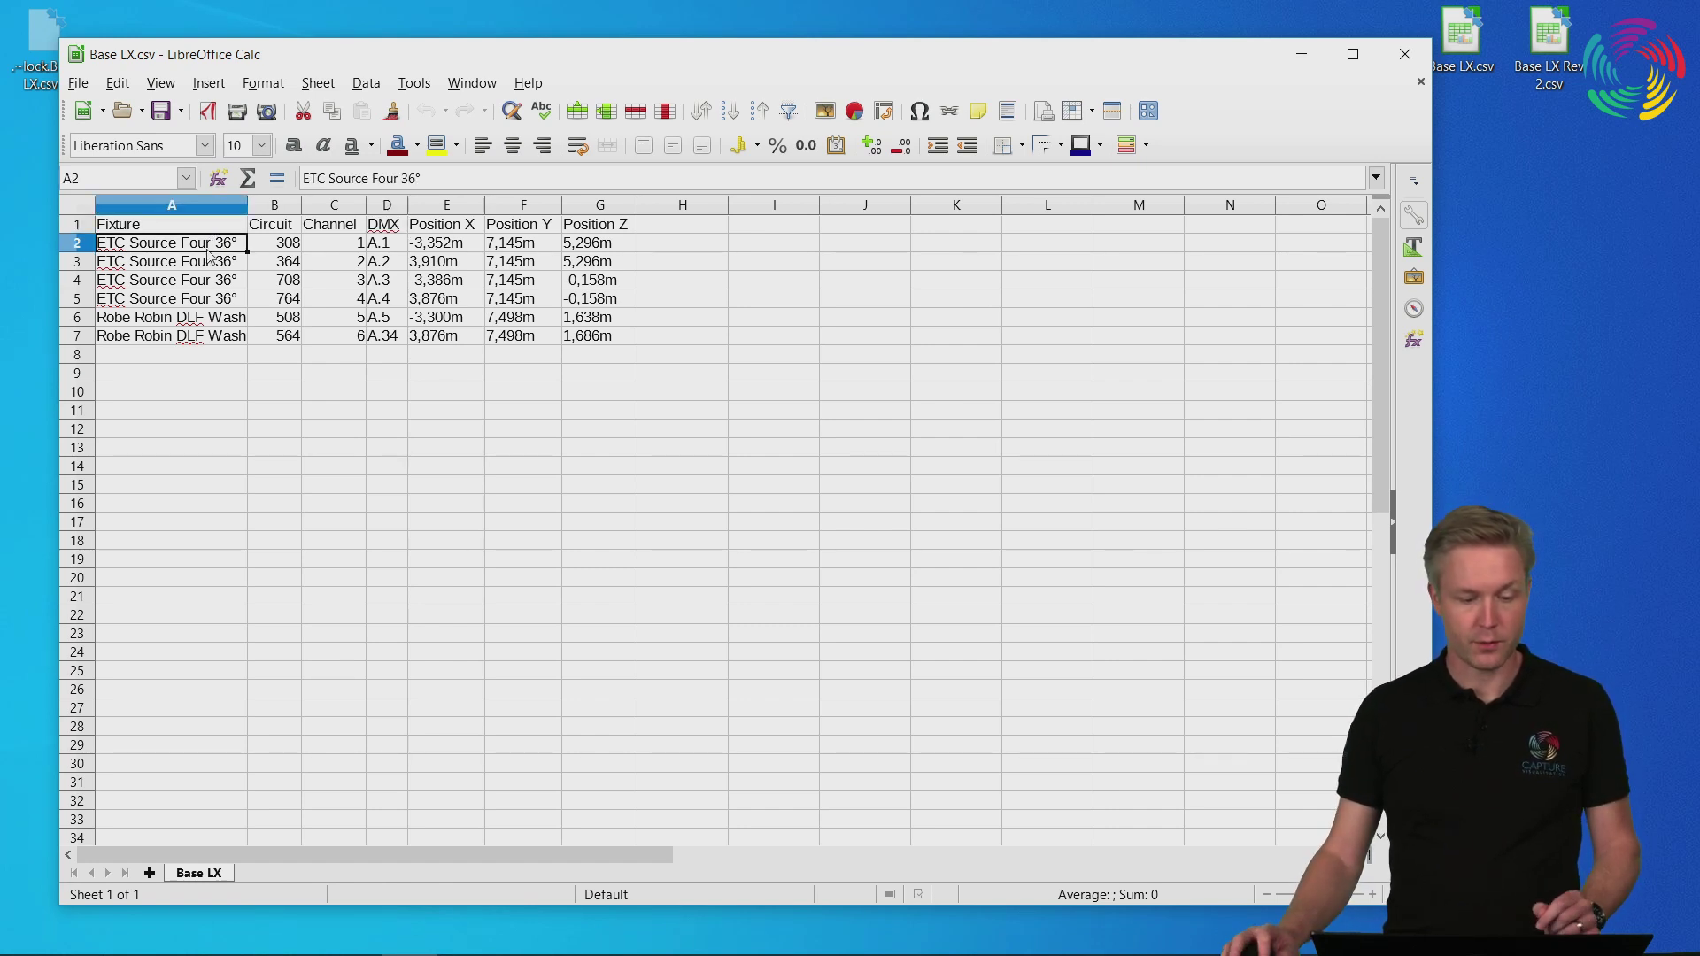
shift+click(202, 303)
click(205, 319)
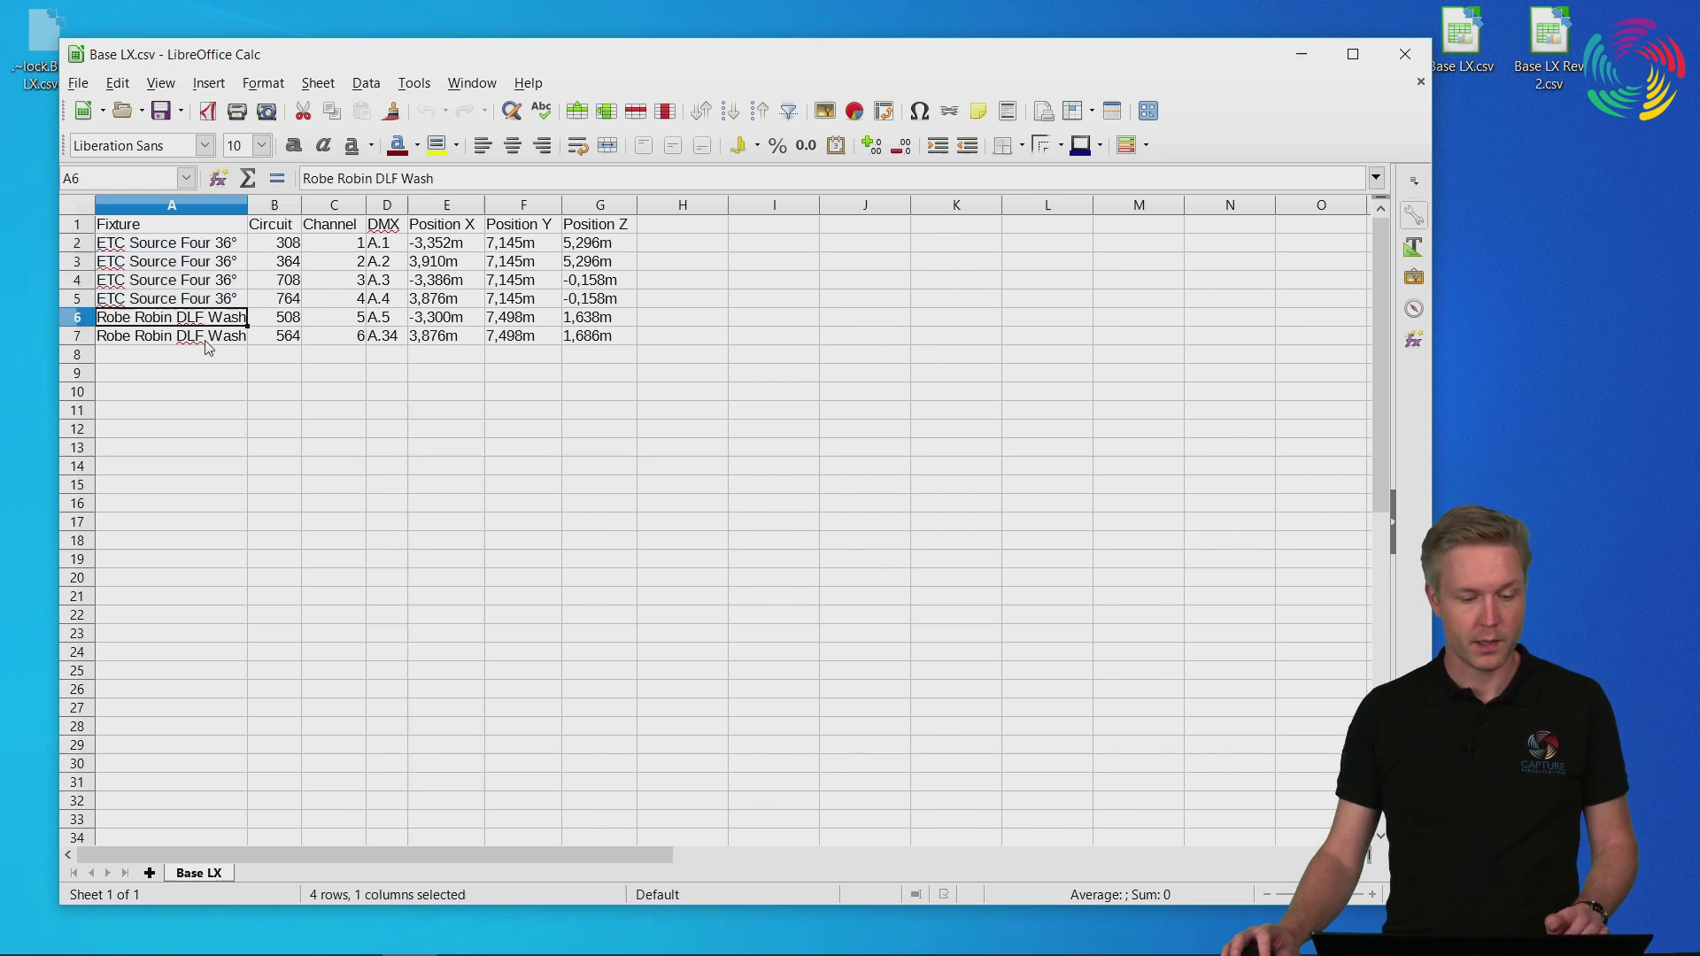
shift+click(206, 345)
click(299, 337)
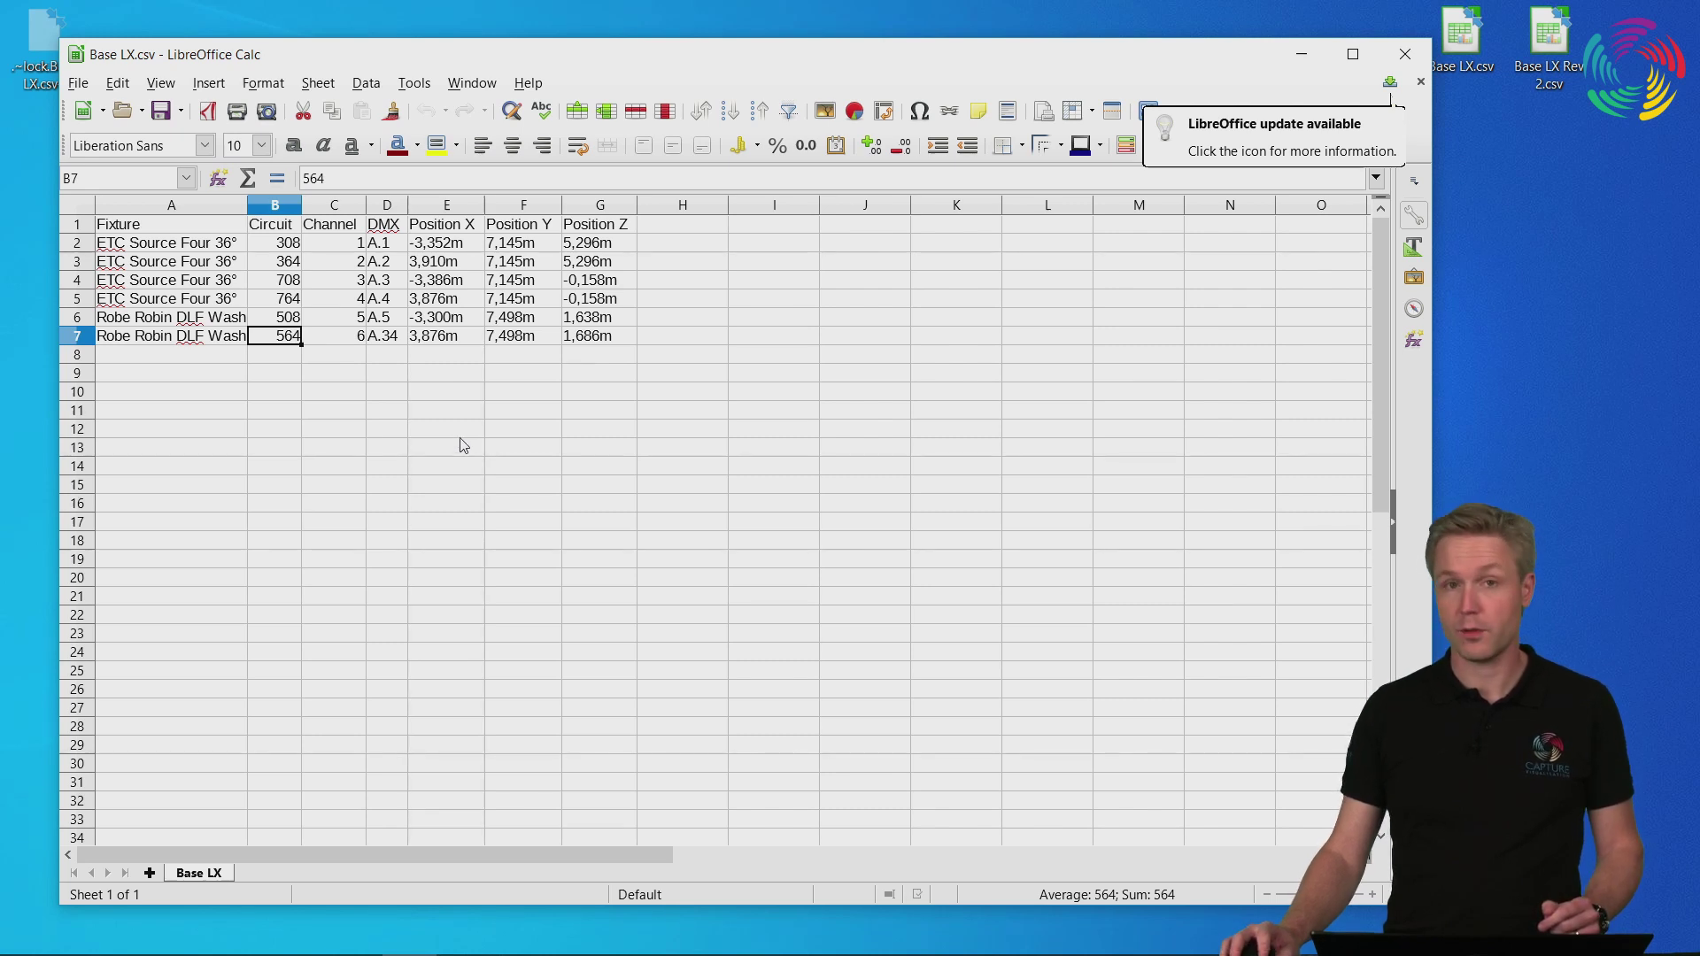
click(1405, 54)
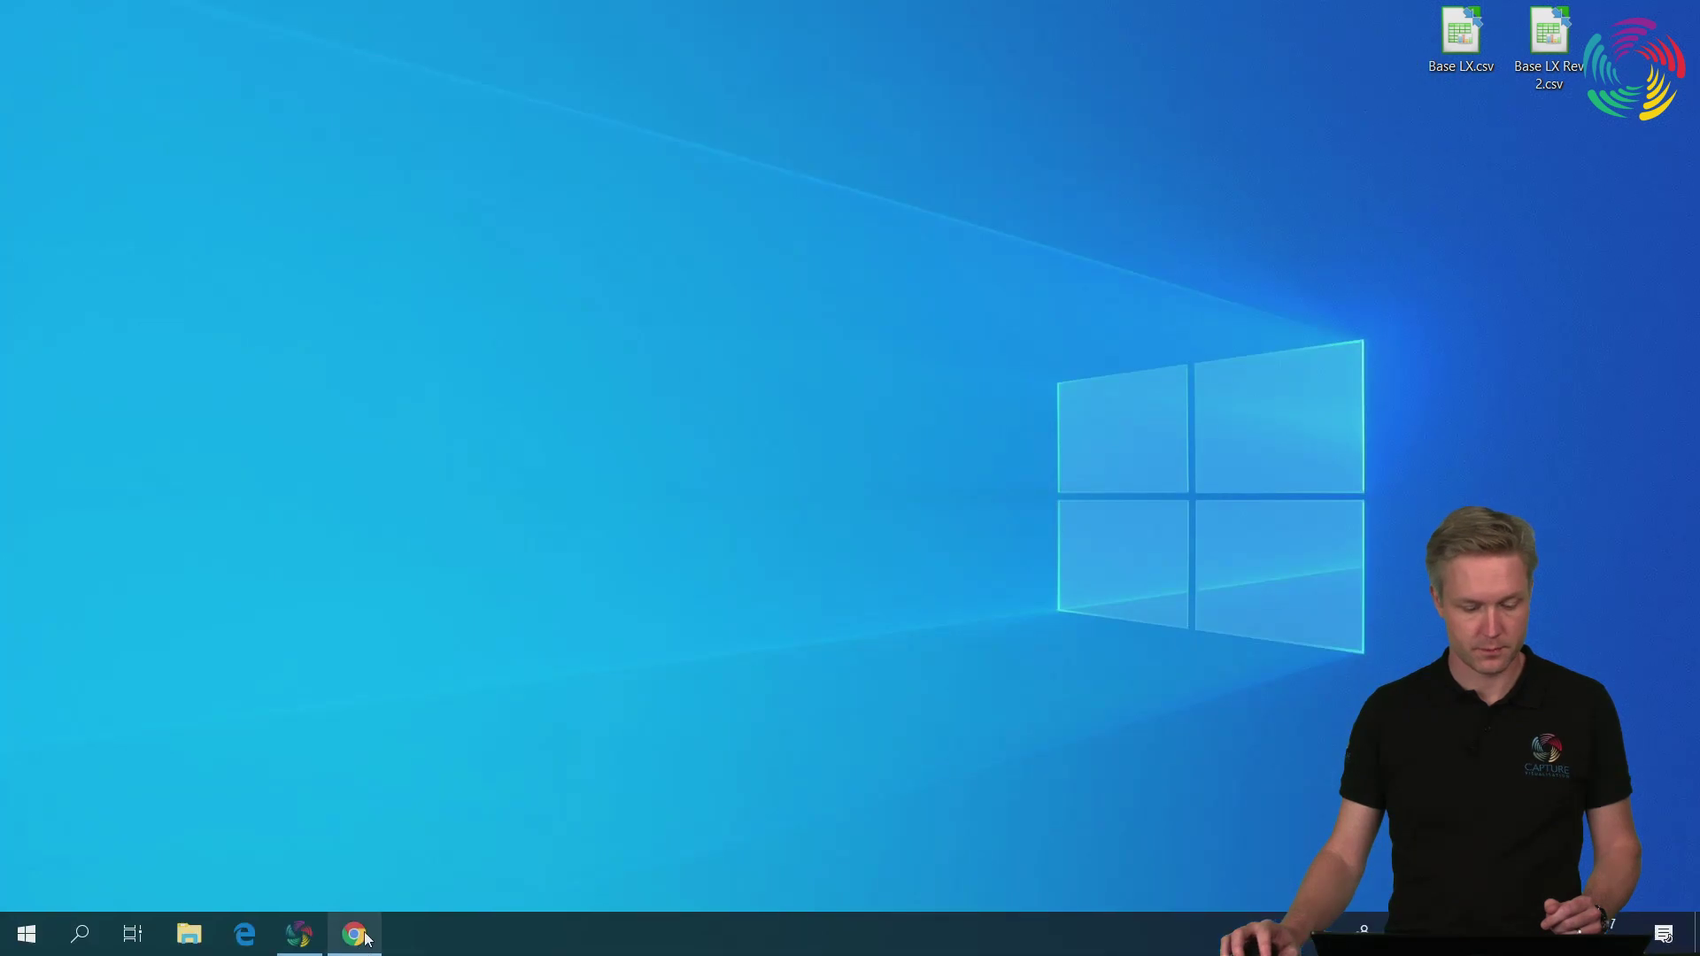
- Restore Capture and choose Base LX.csv for Import Fixture Data
click(299, 943)
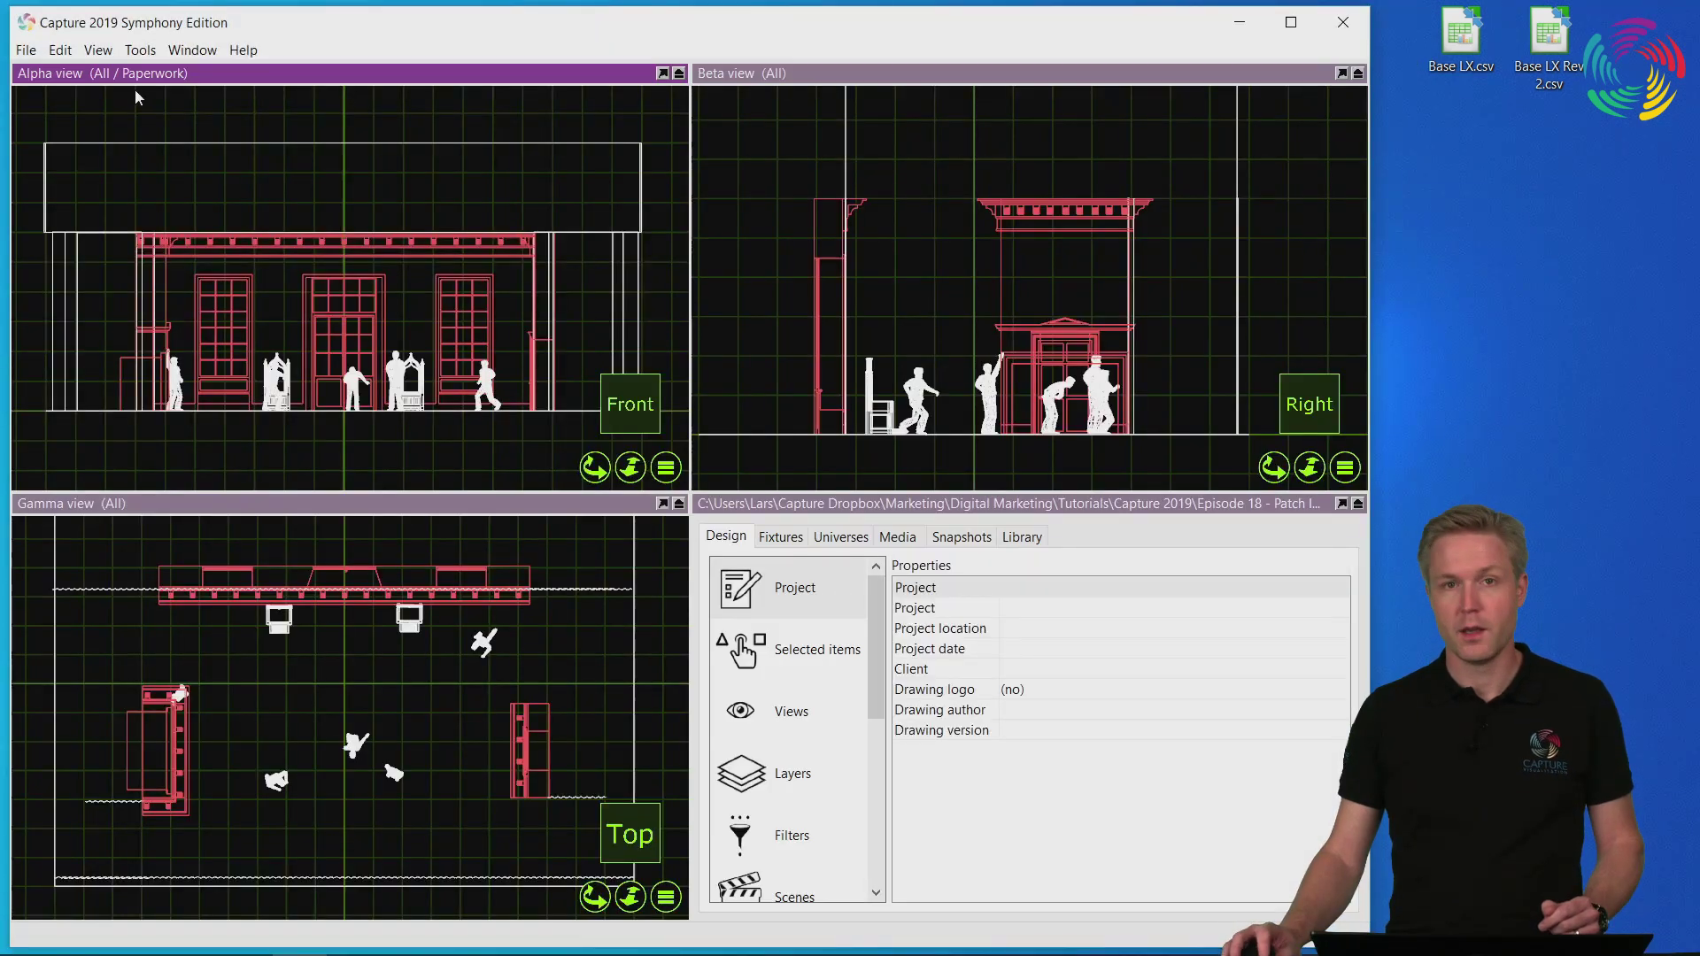
click(26, 49)
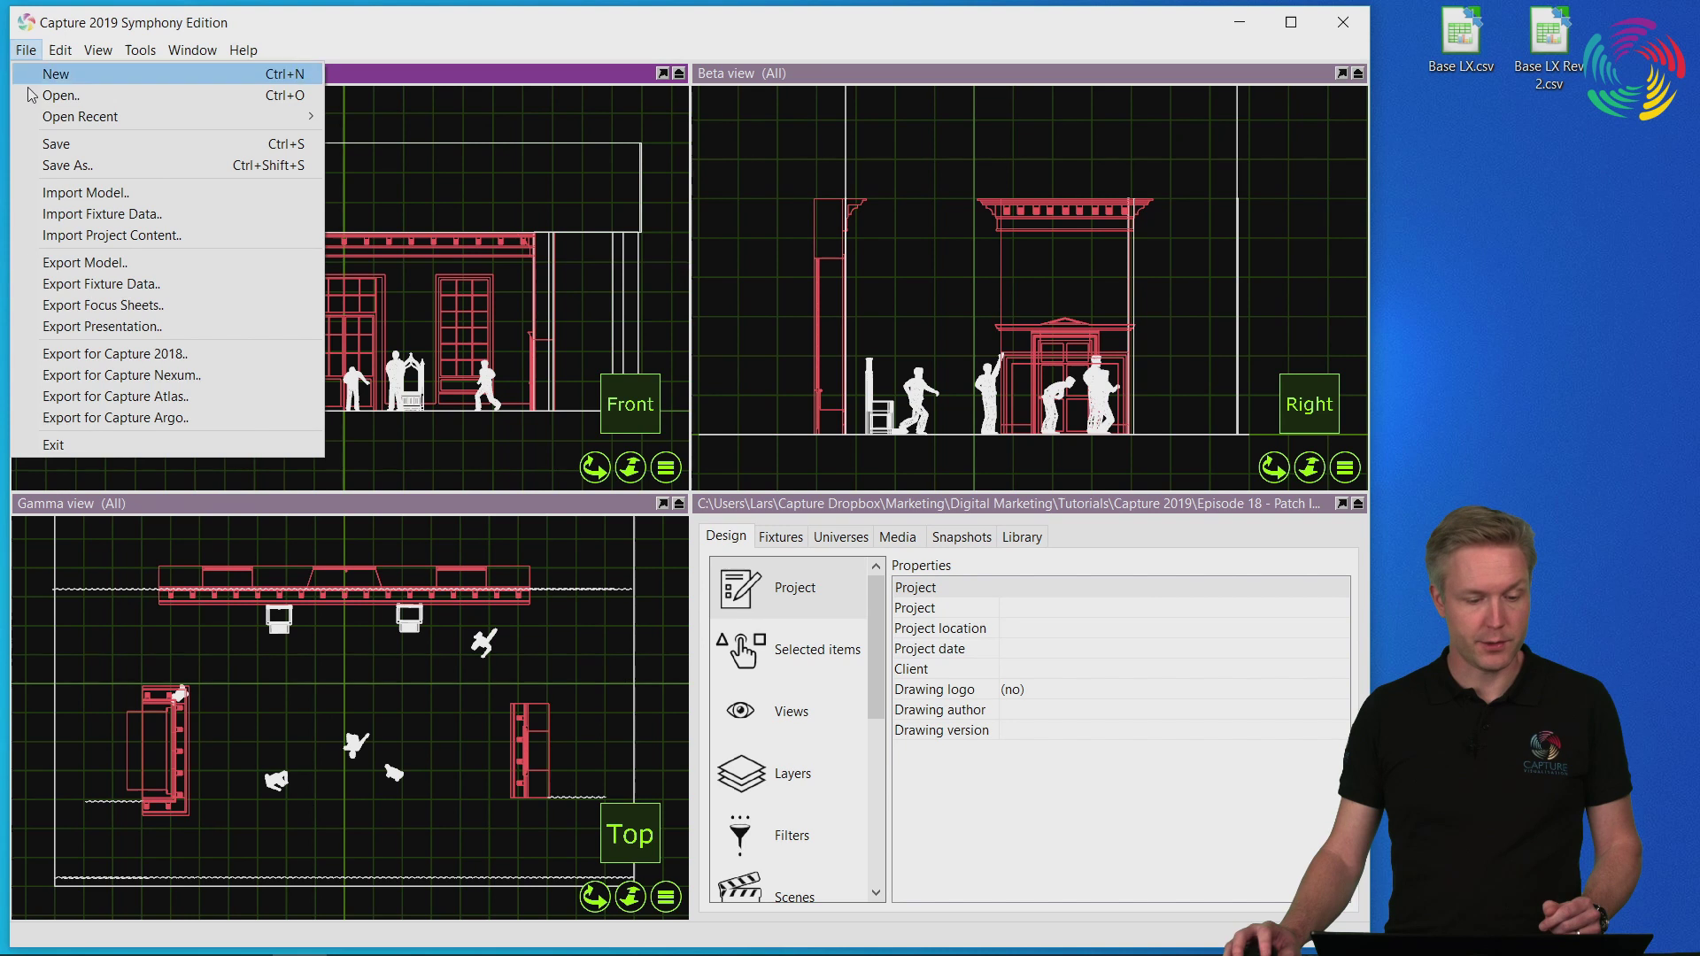
click(173, 216)
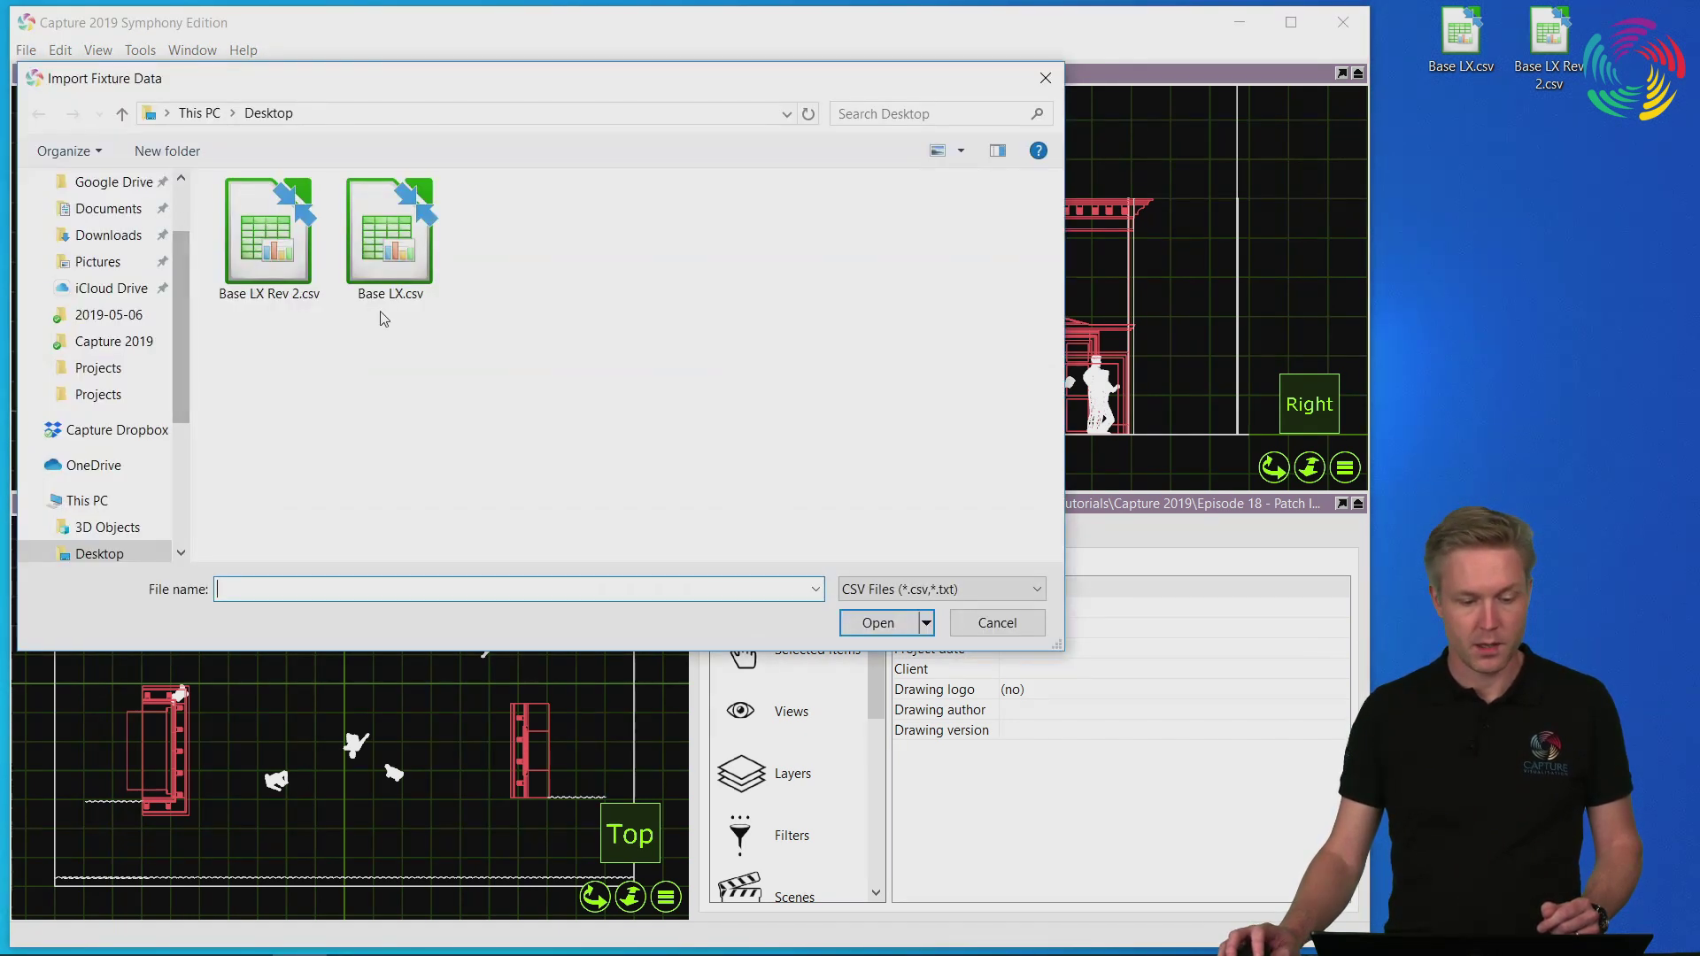
click(387, 258)
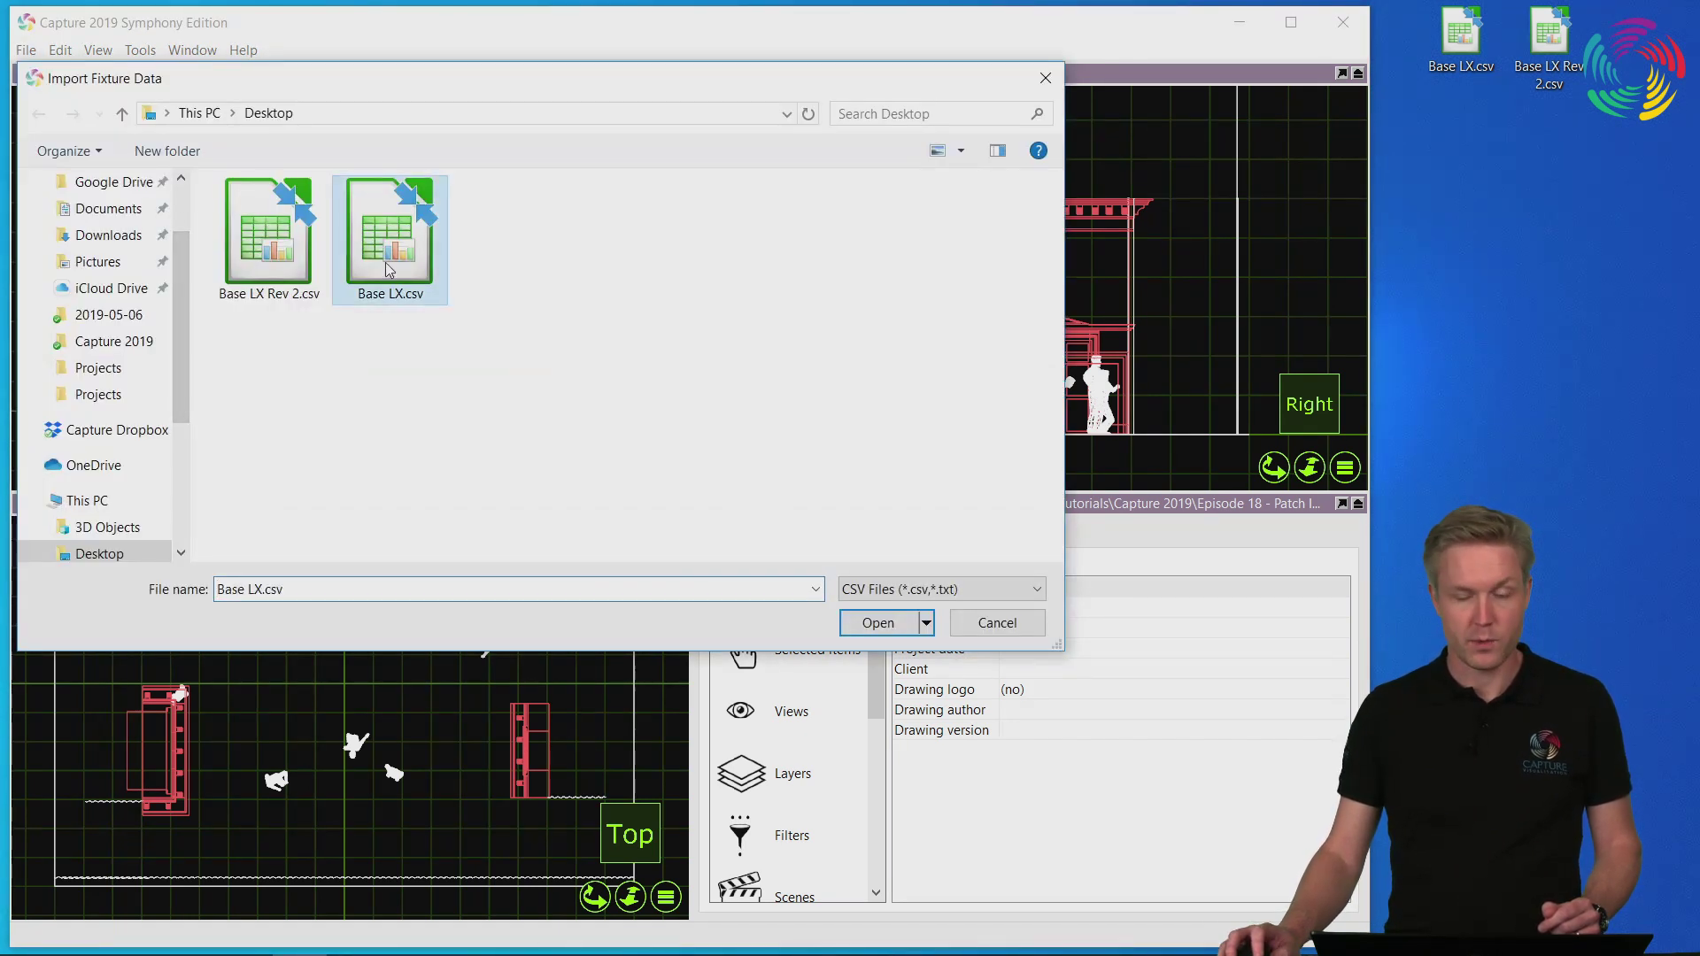
click(905, 631)
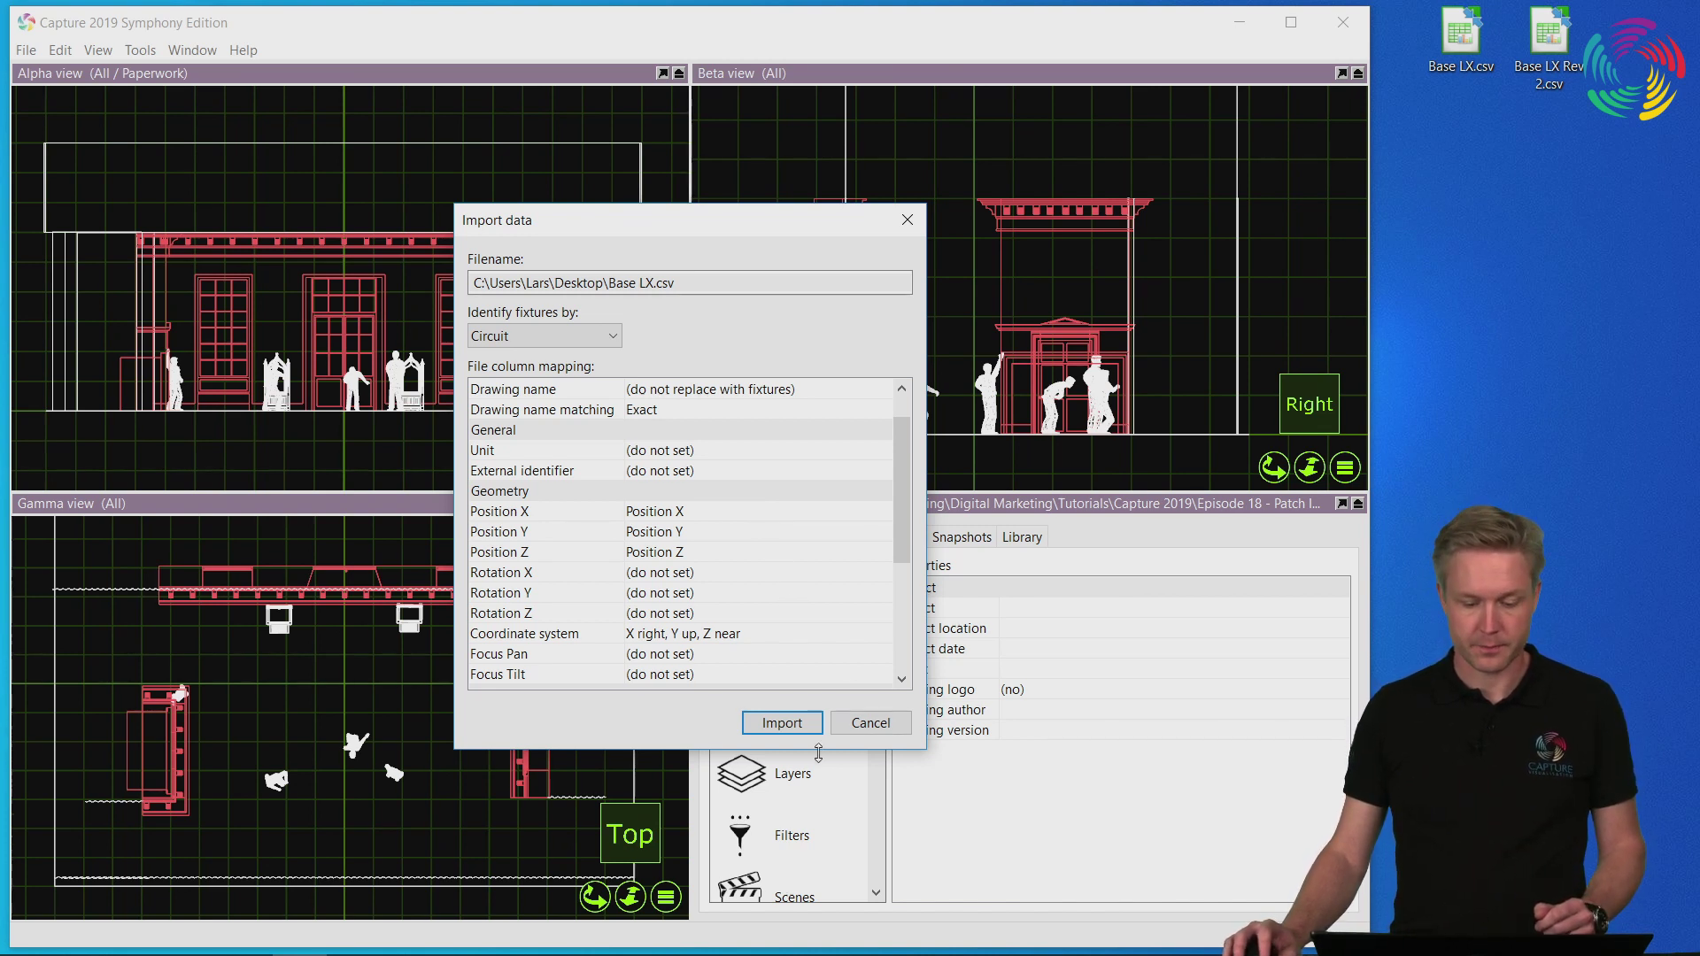
- Run the import, identifying the ETC Source Four 36° type, and accept the 6-fixture result
click(783, 722)
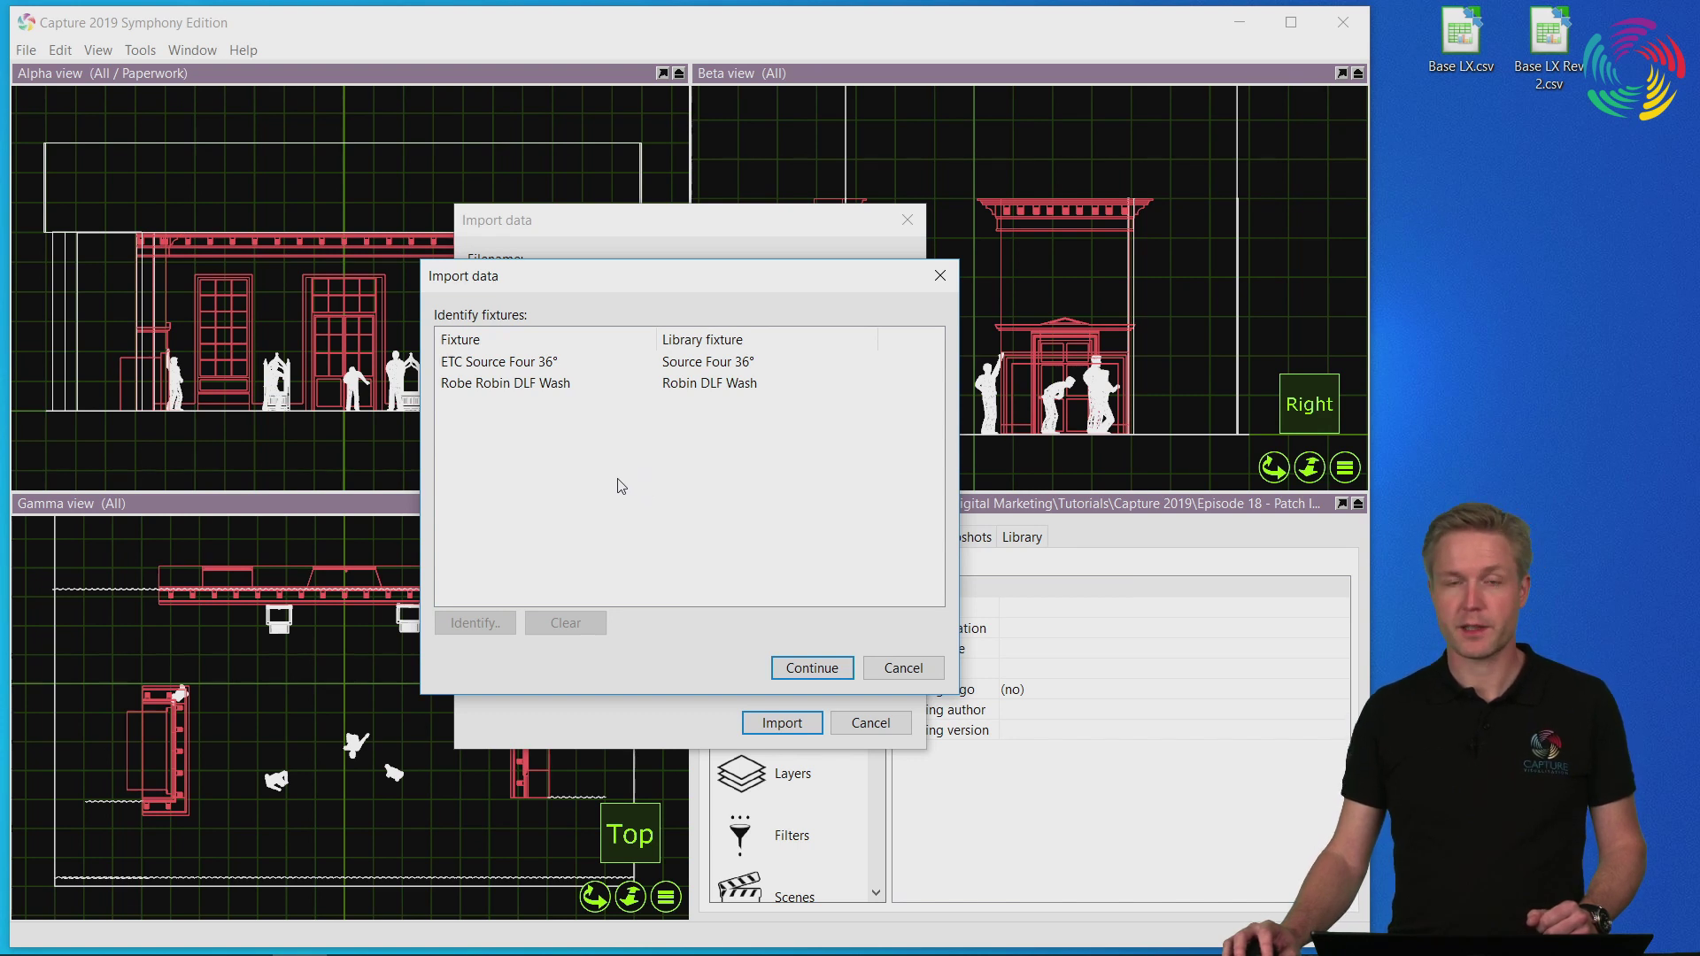
click(545, 363)
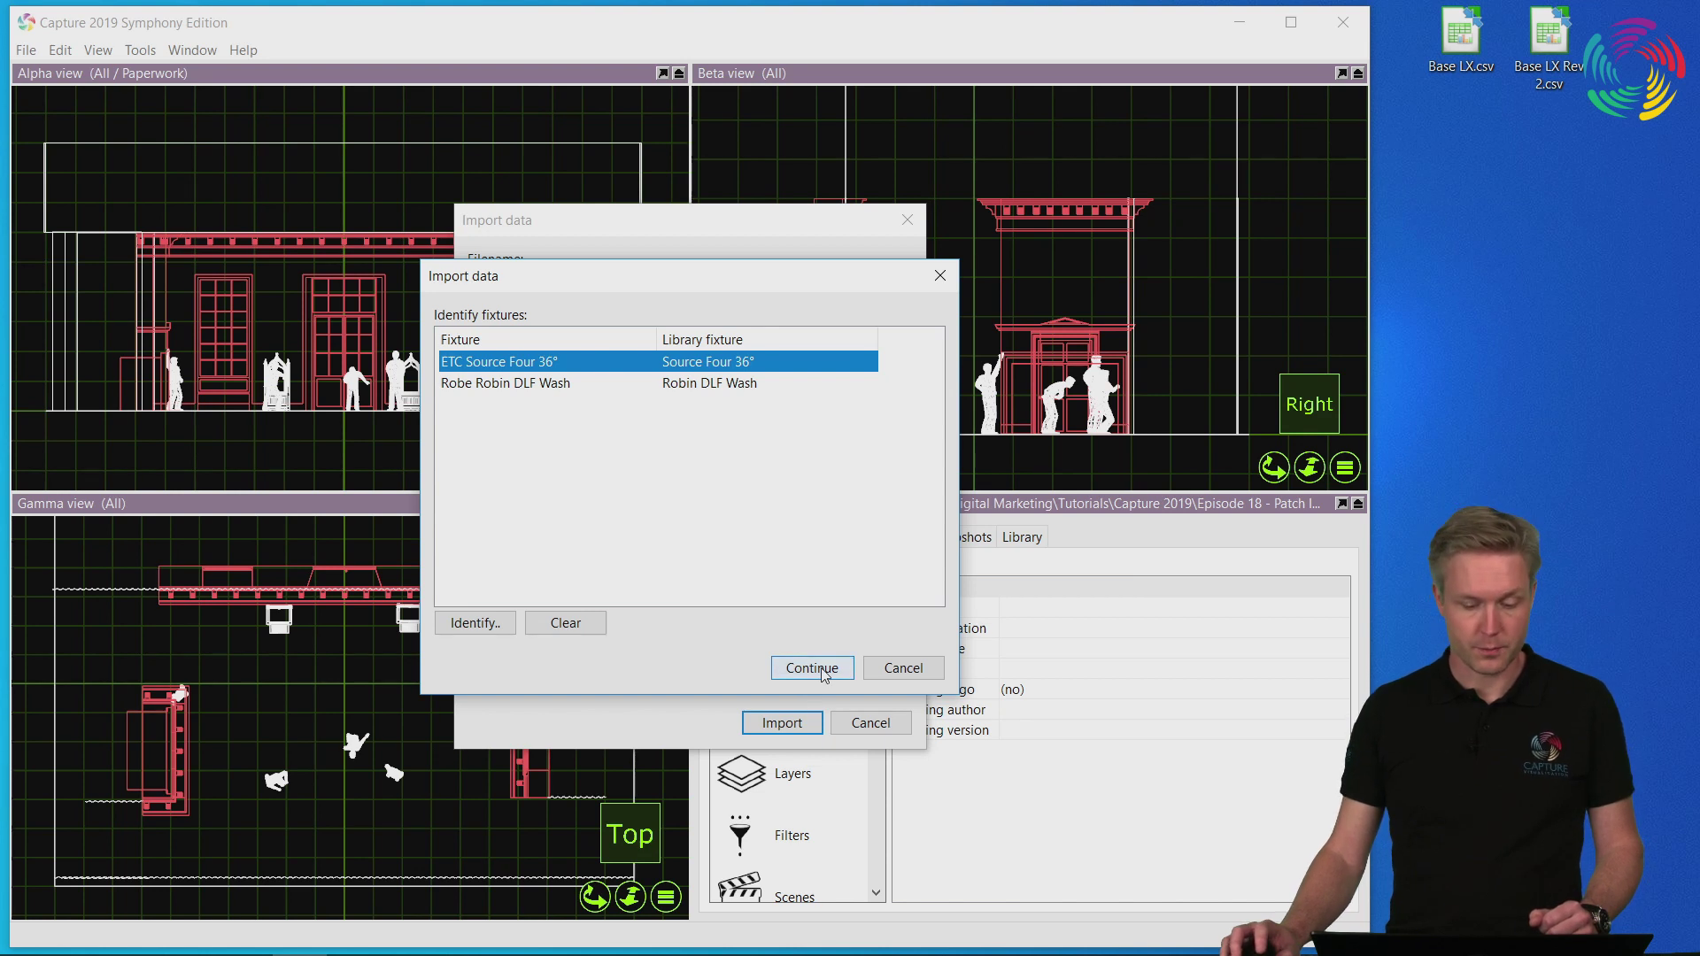
click(822, 672)
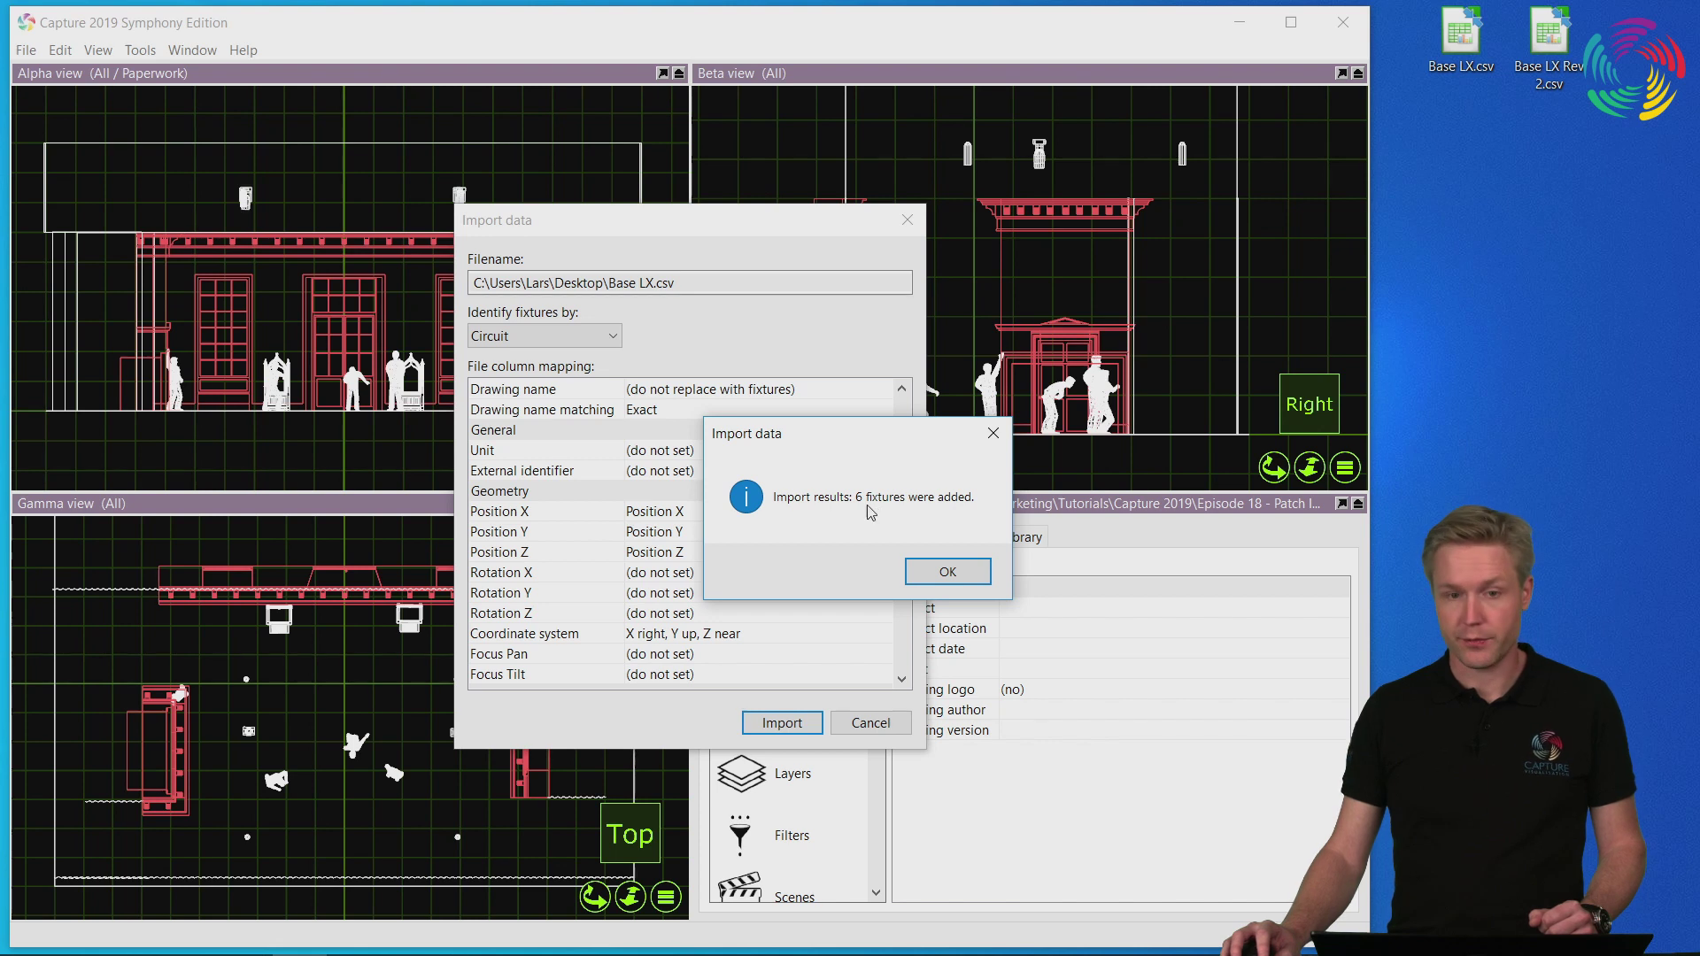
click(965, 574)
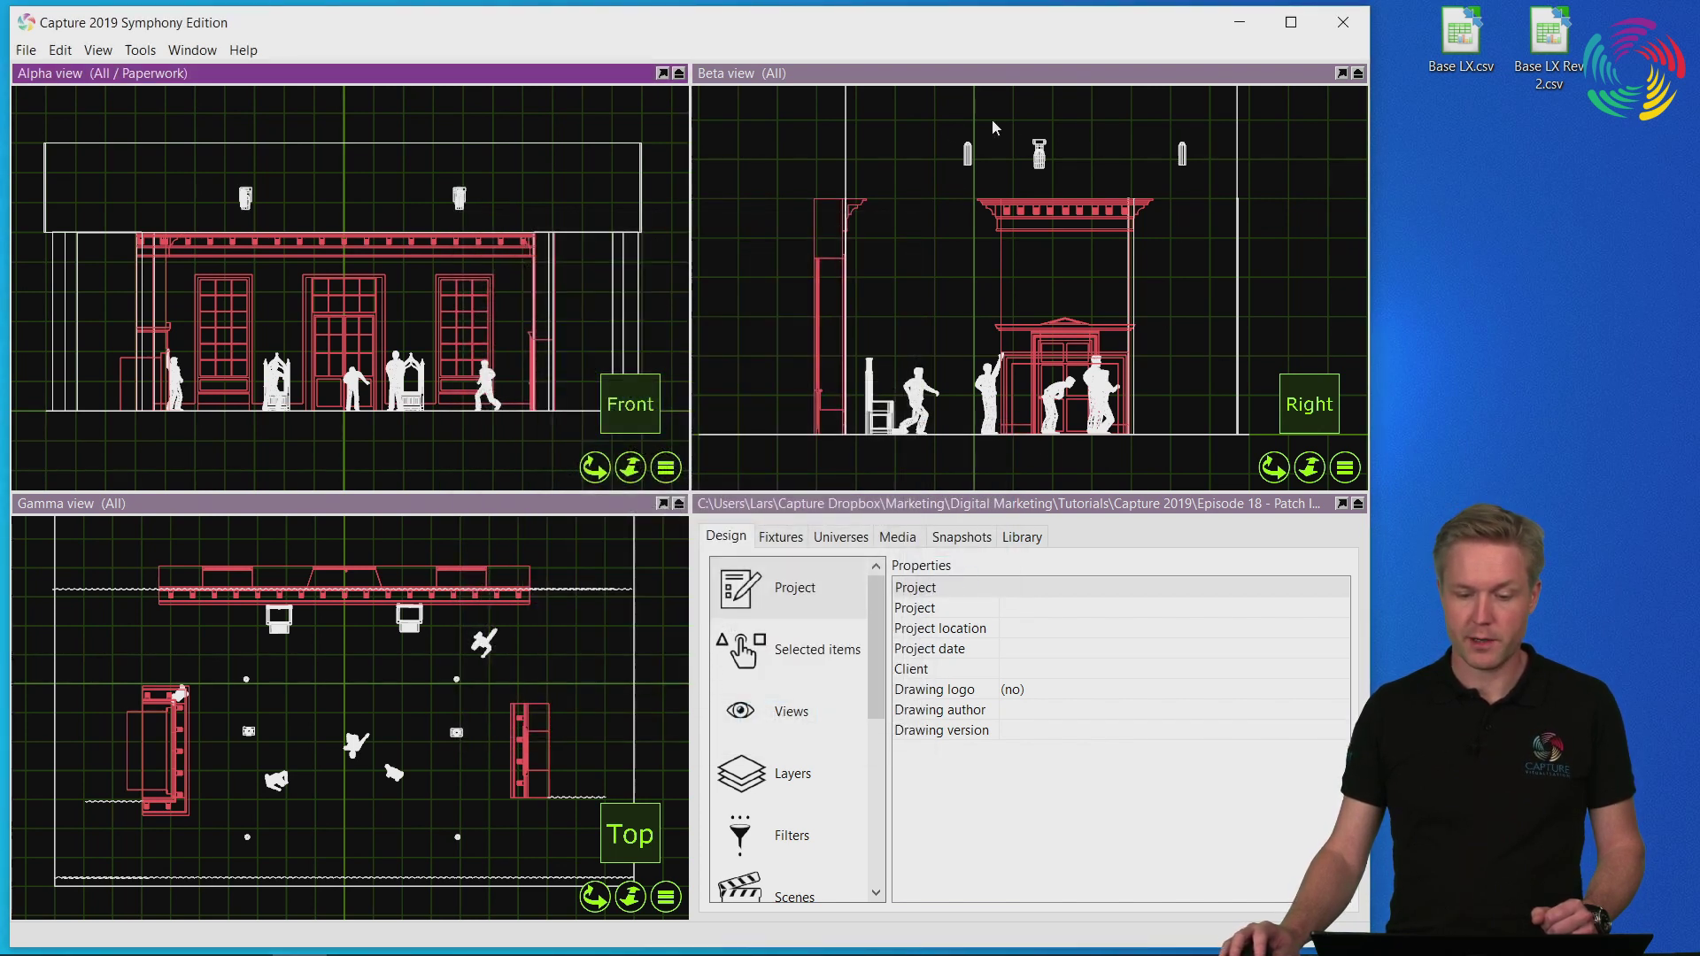
- Show the Fixtures list and select fixture 4, then fixture 5, the Robin DLF Wash
click(780, 538)
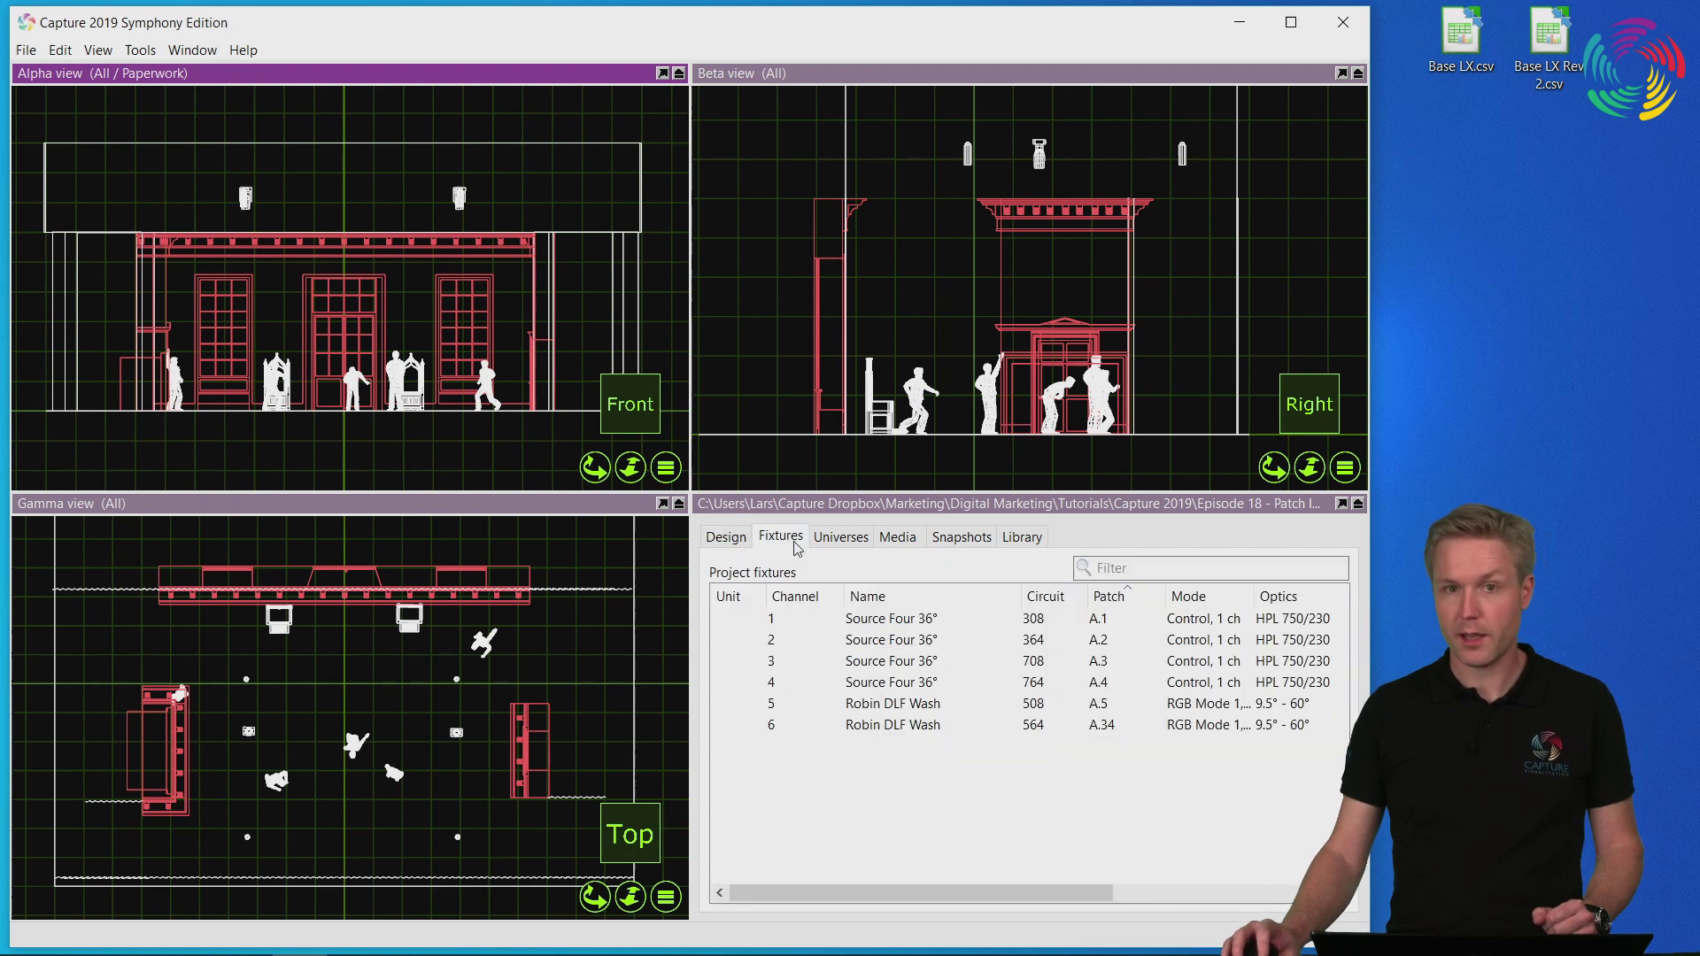
click(963, 689)
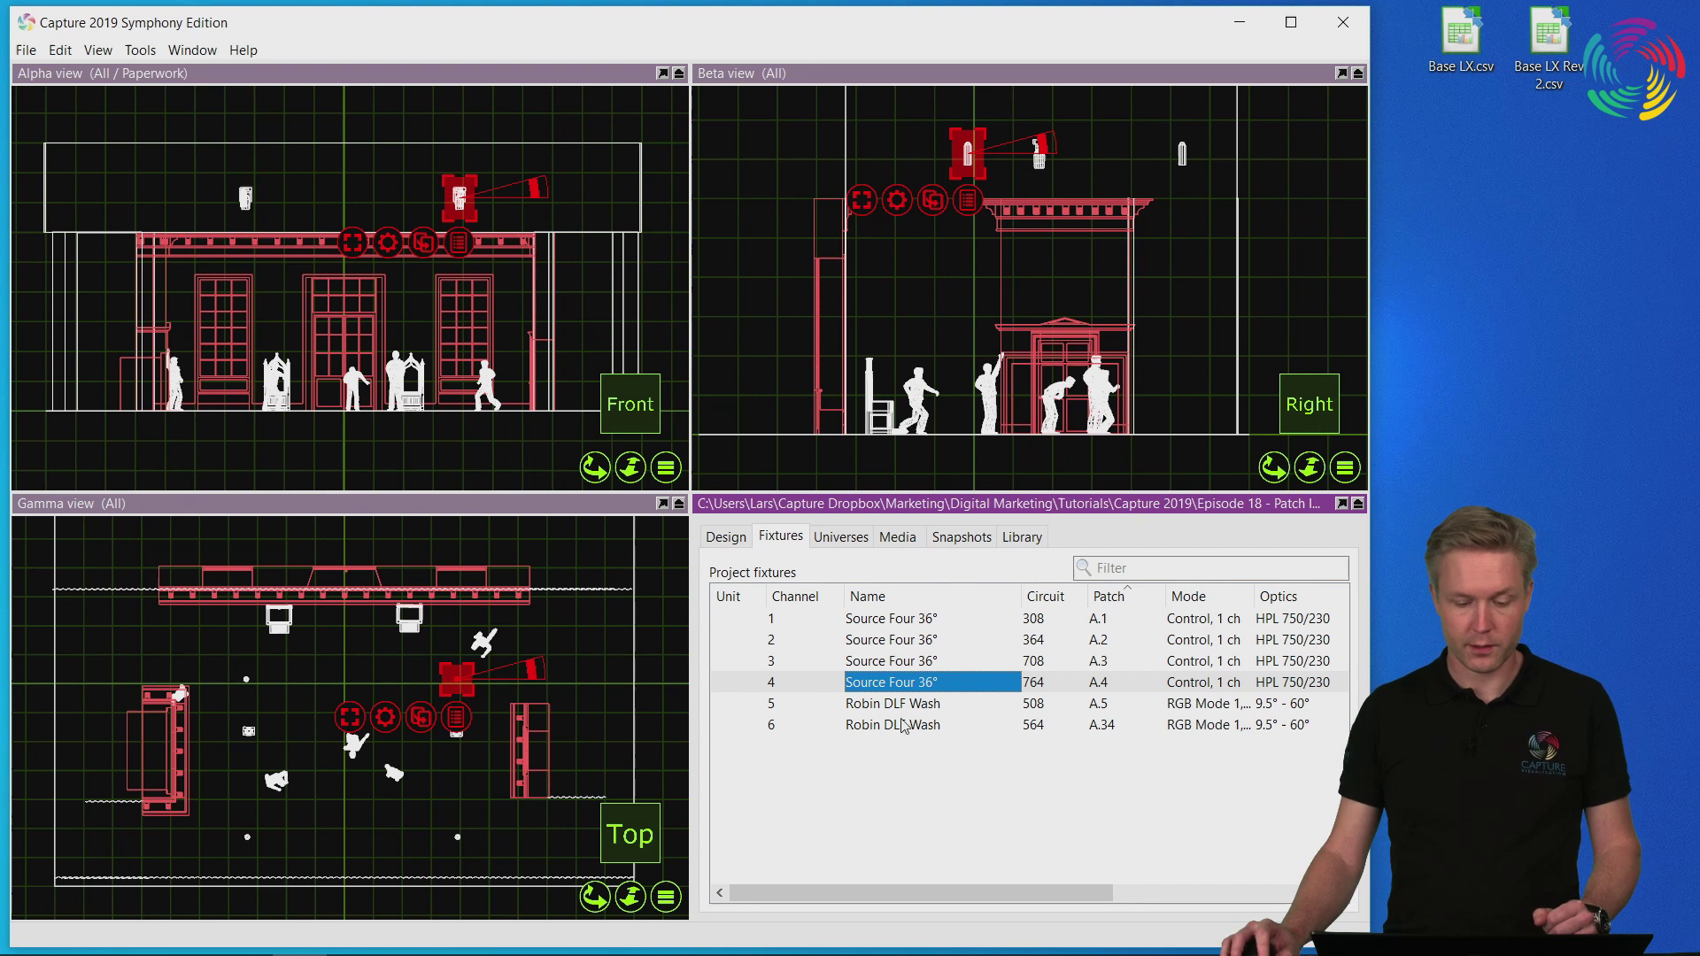
key(Down)
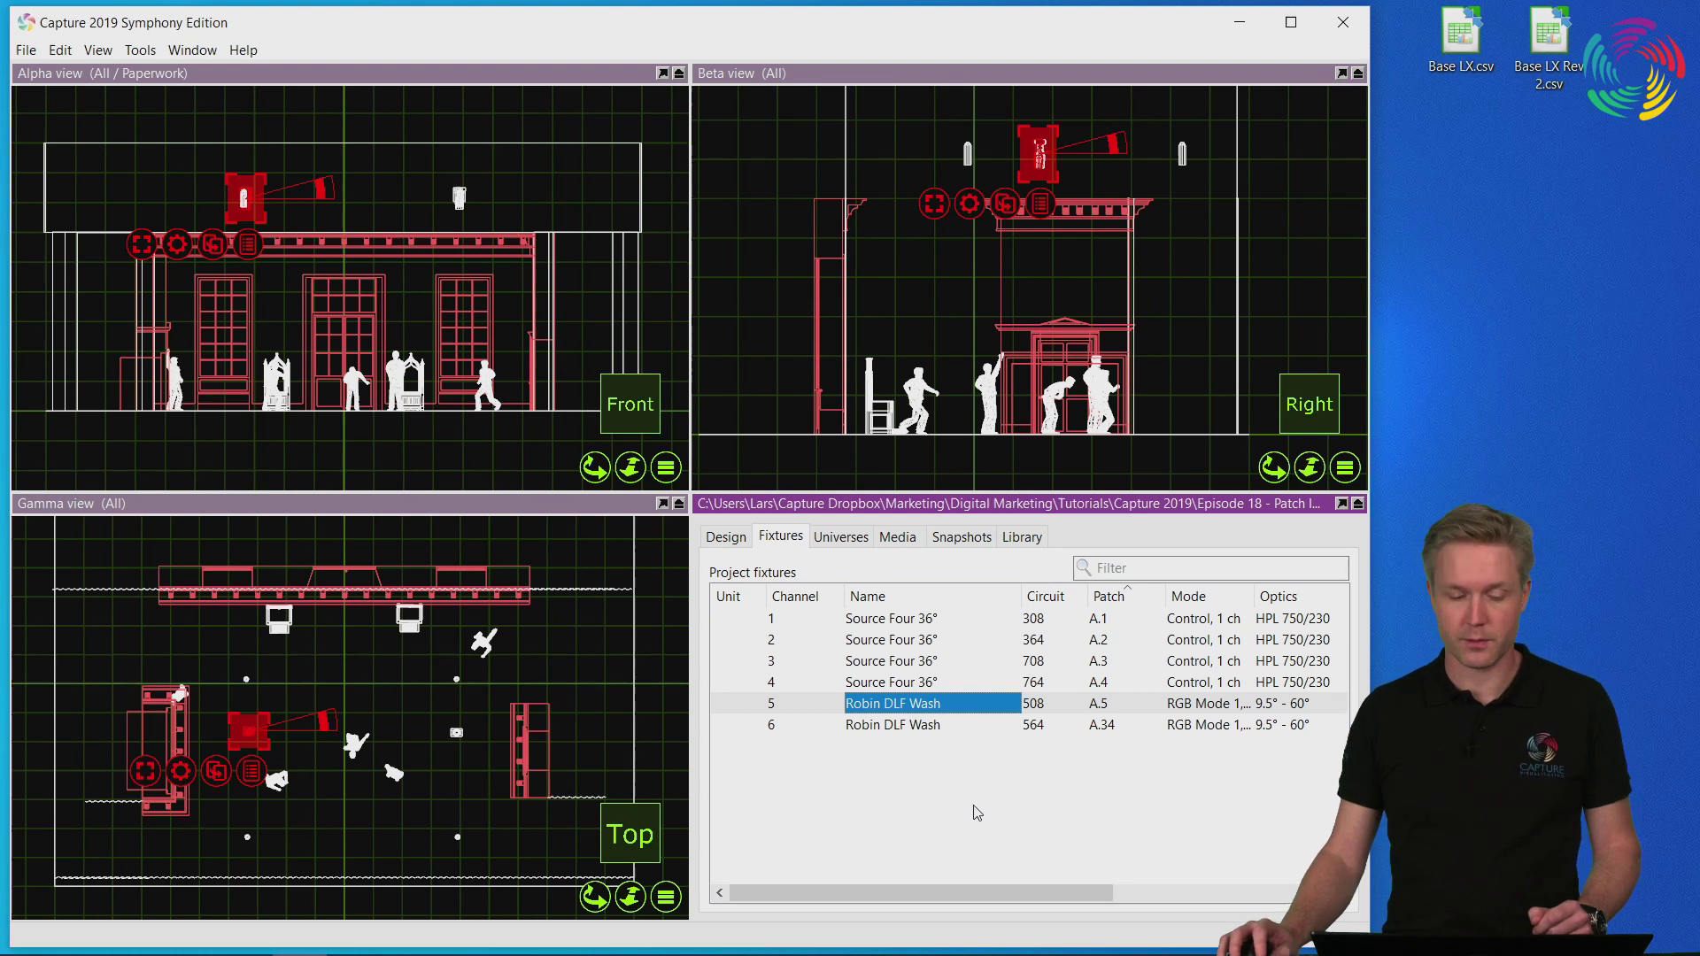
- Clear the selection and choose Base LX Rev 2.csv for Import Fixture Data
click(78, 129)
click(26, 50)
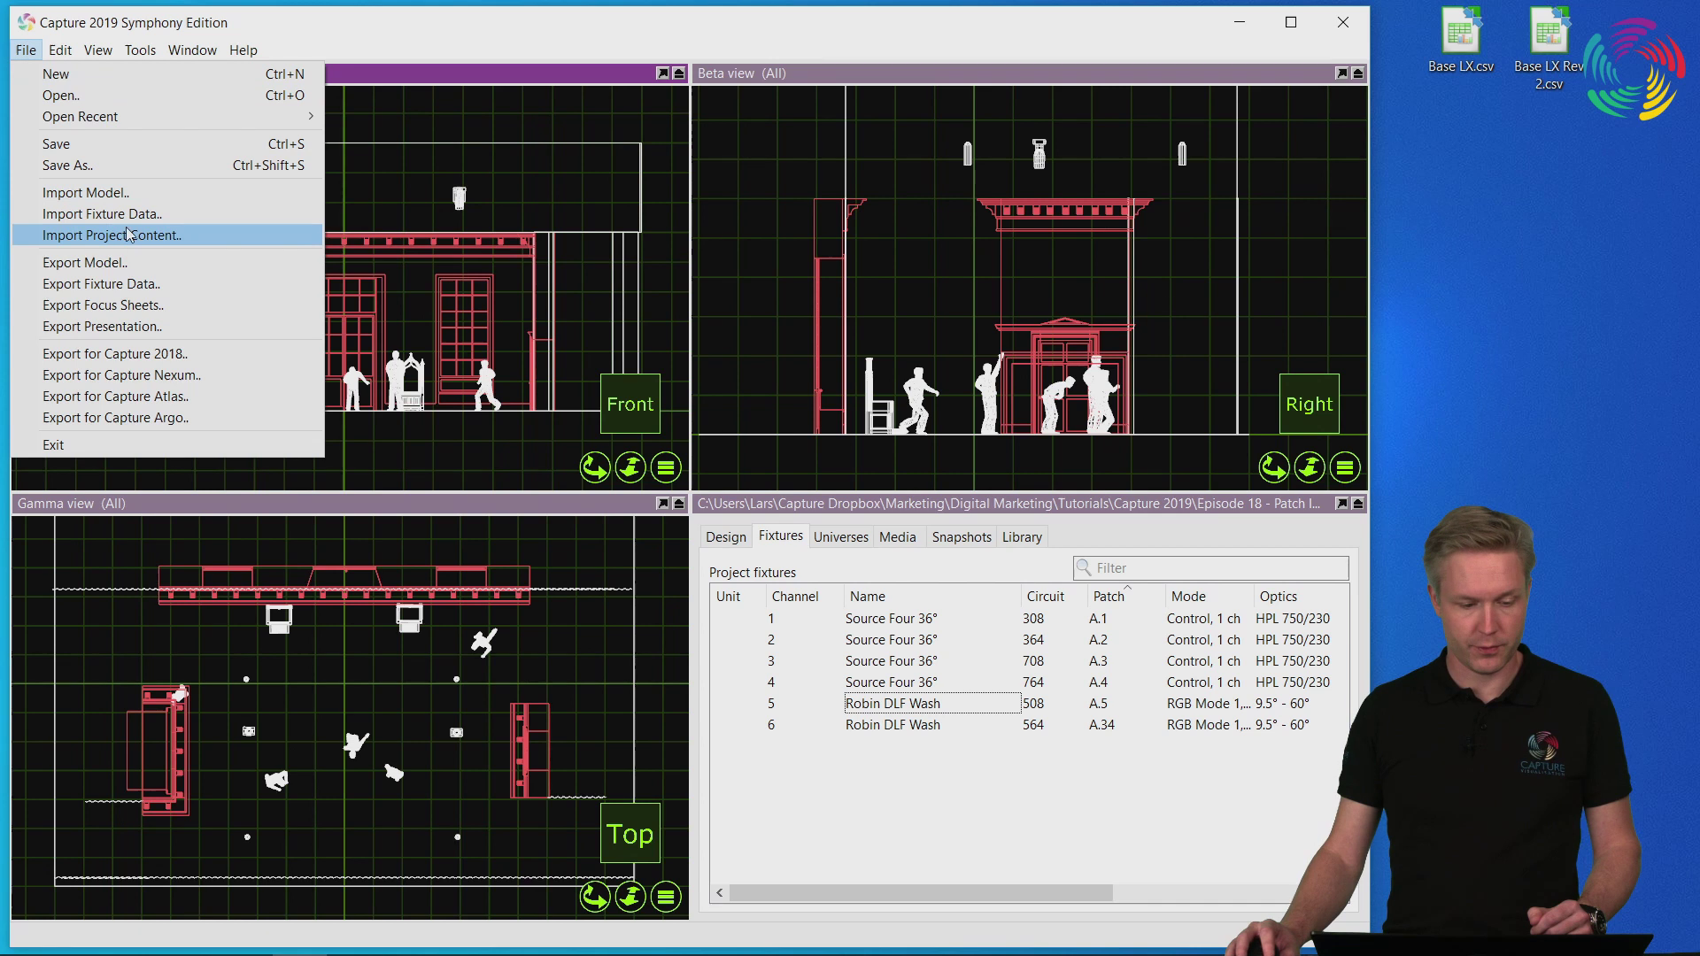
click(133, 215)
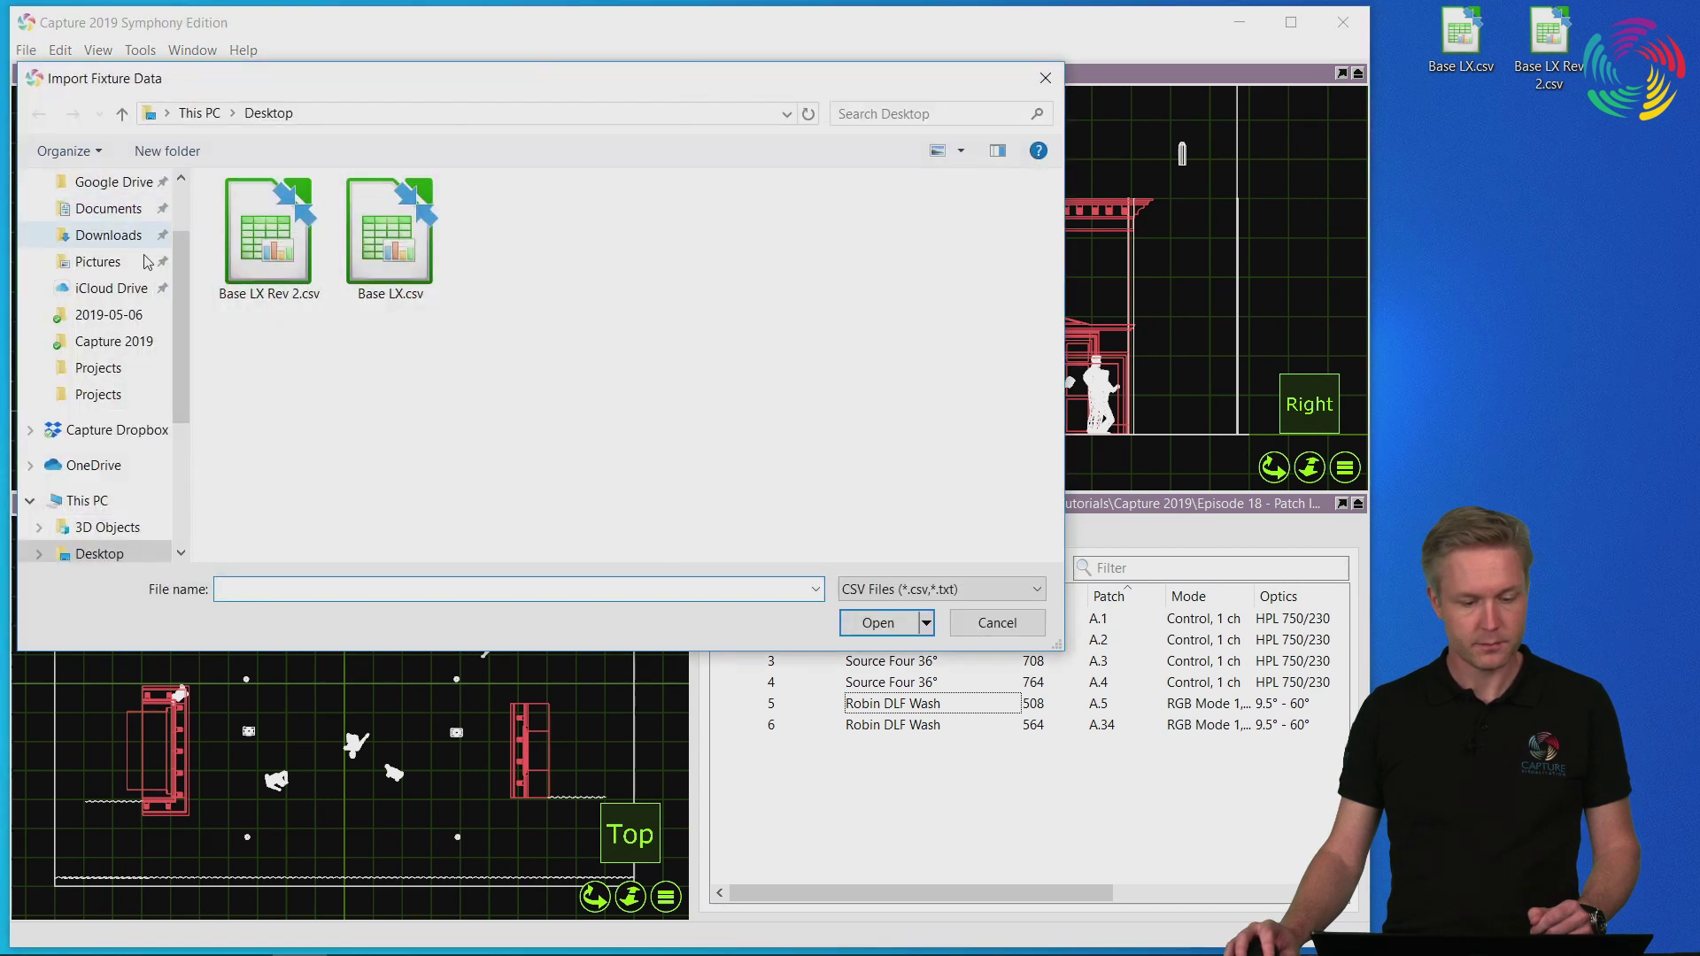
click(309, 256)
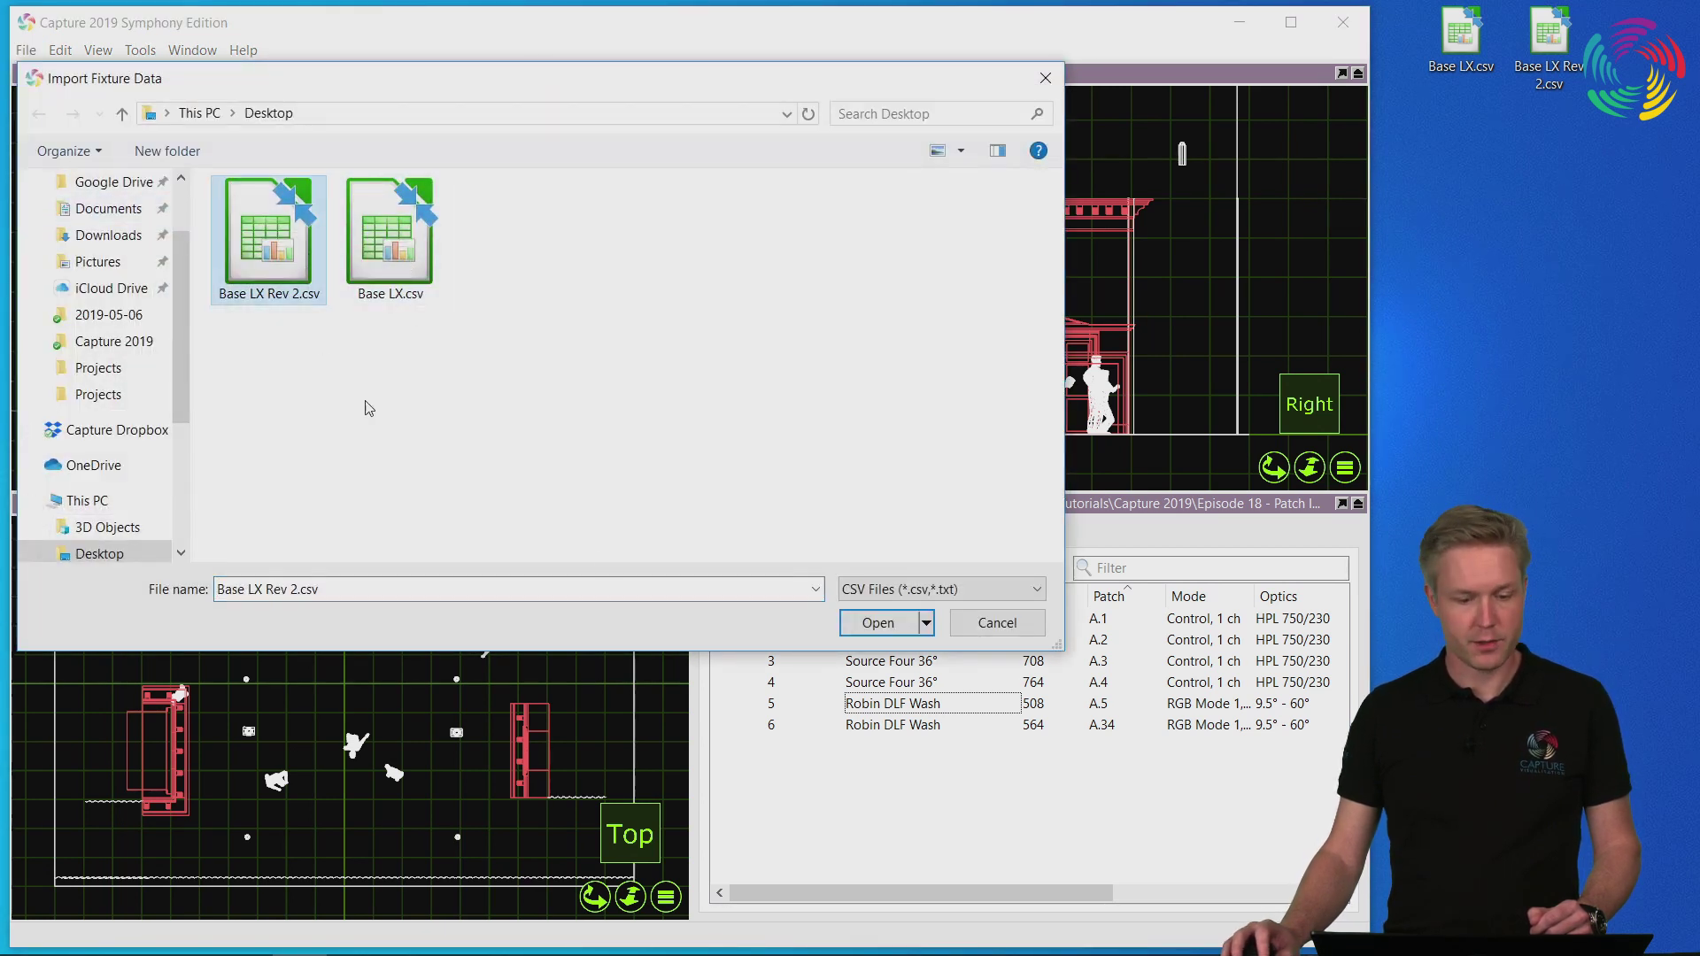
click(890, 632)
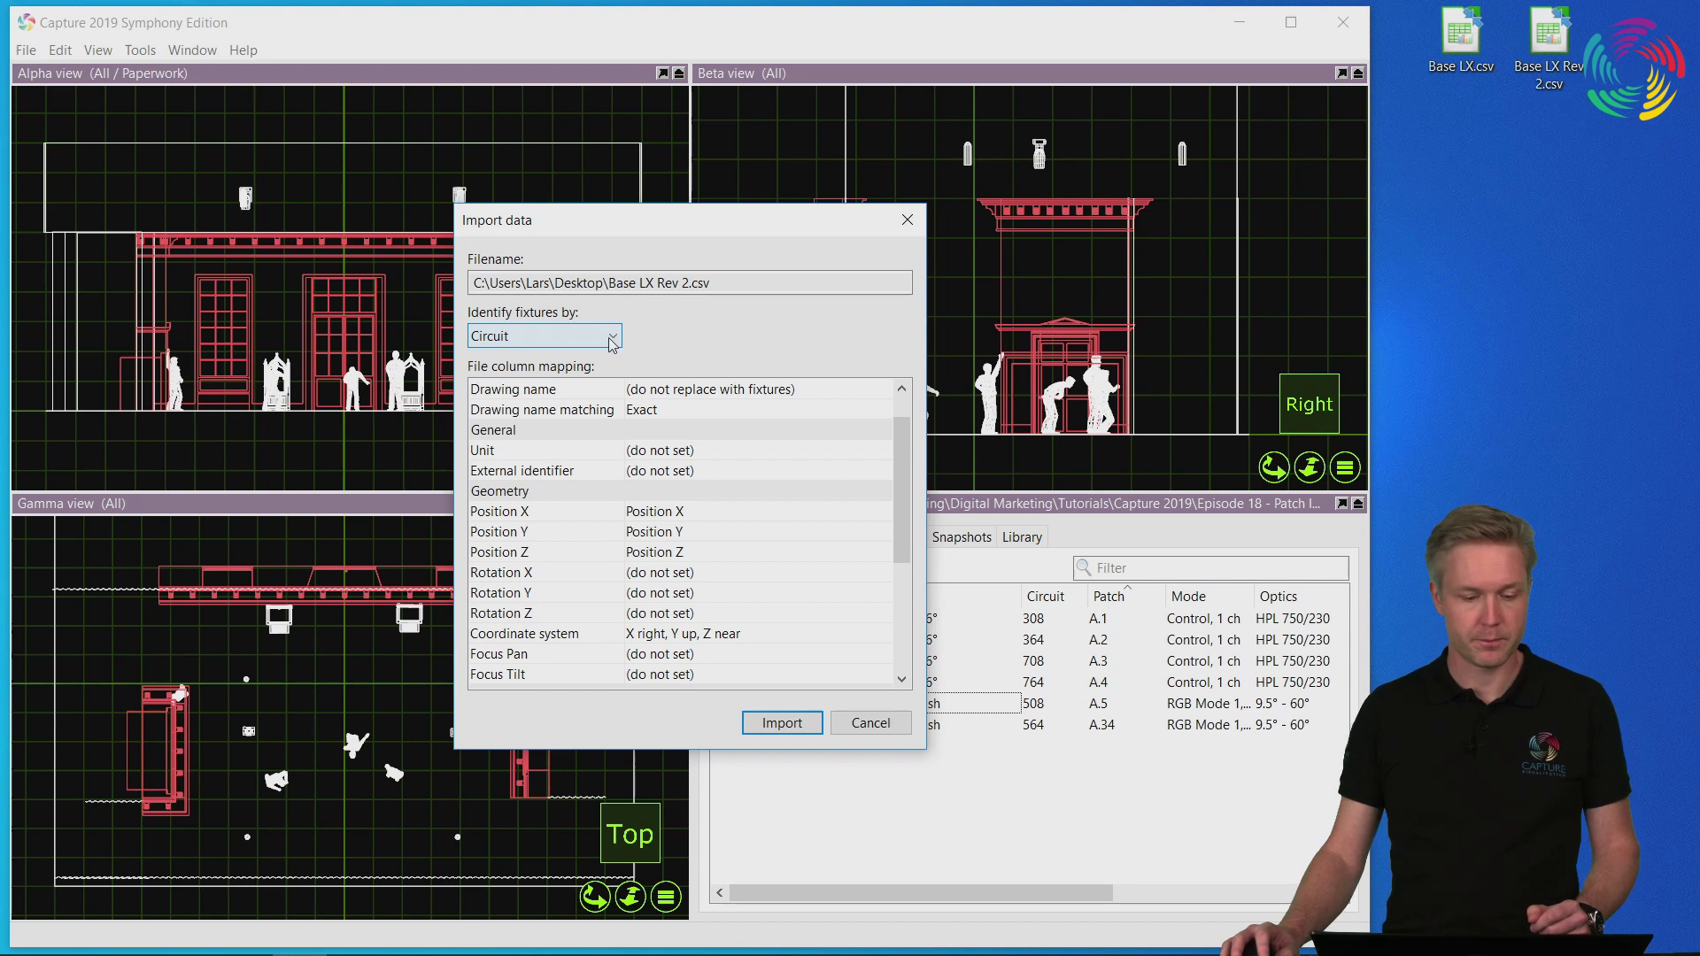
- Keep Circuit as the fixture identifier and run the import, updating 6 fixtures
click(543, 342)
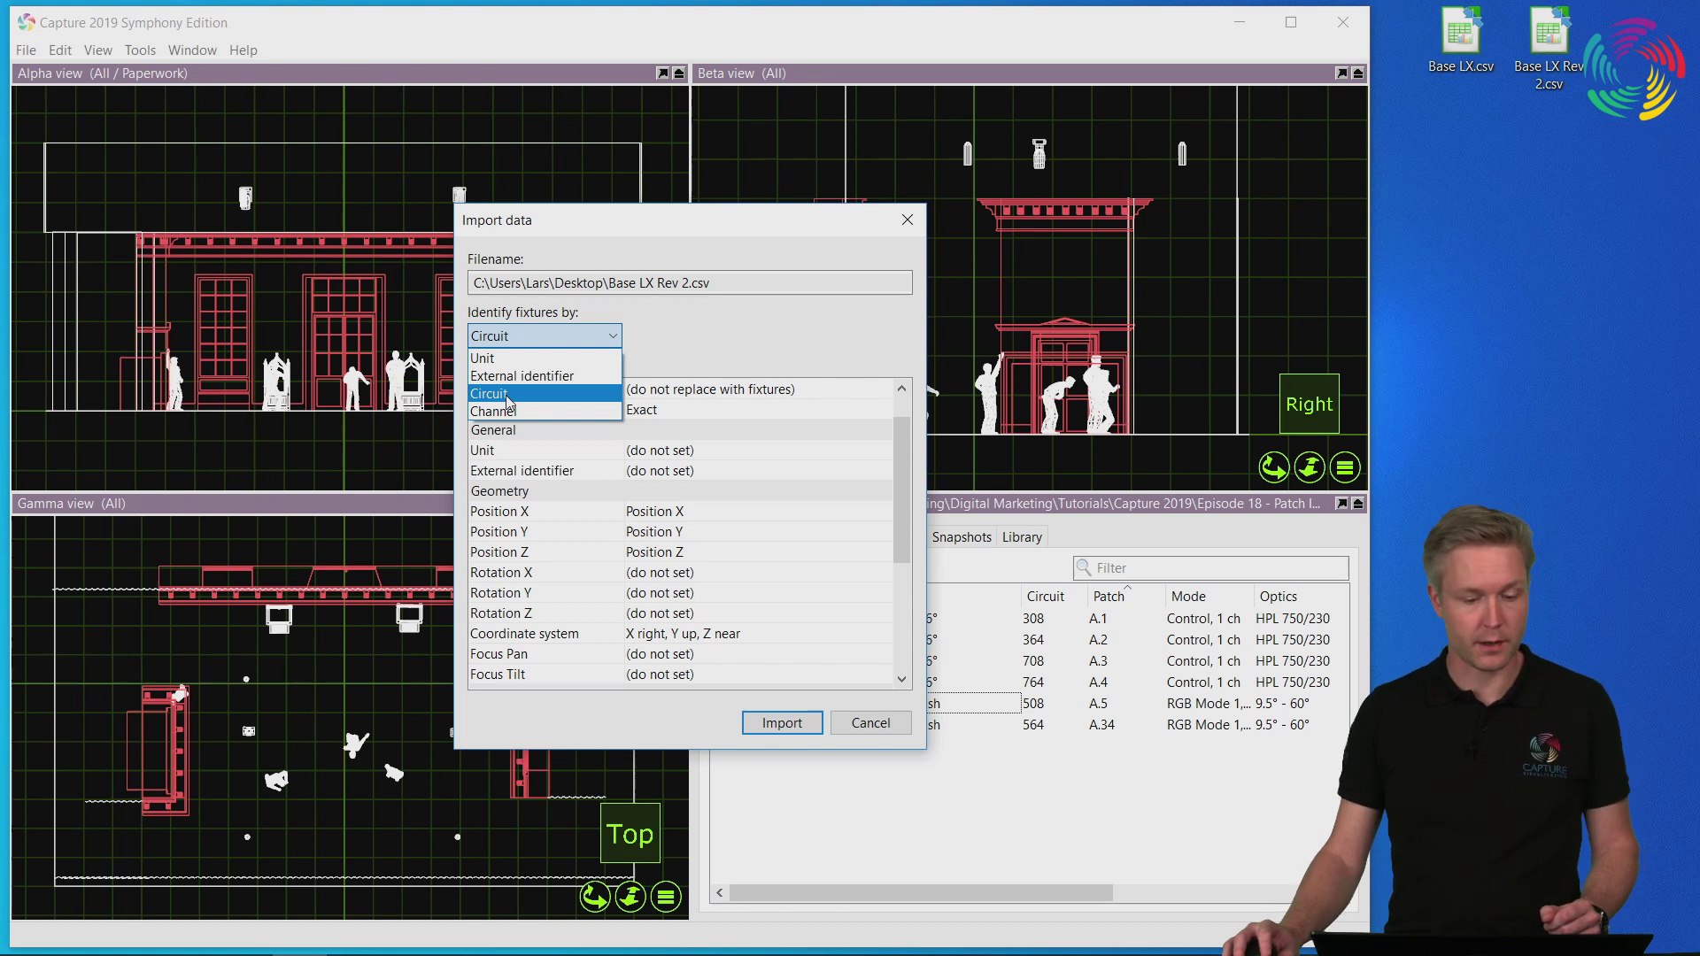
click(508, 398)
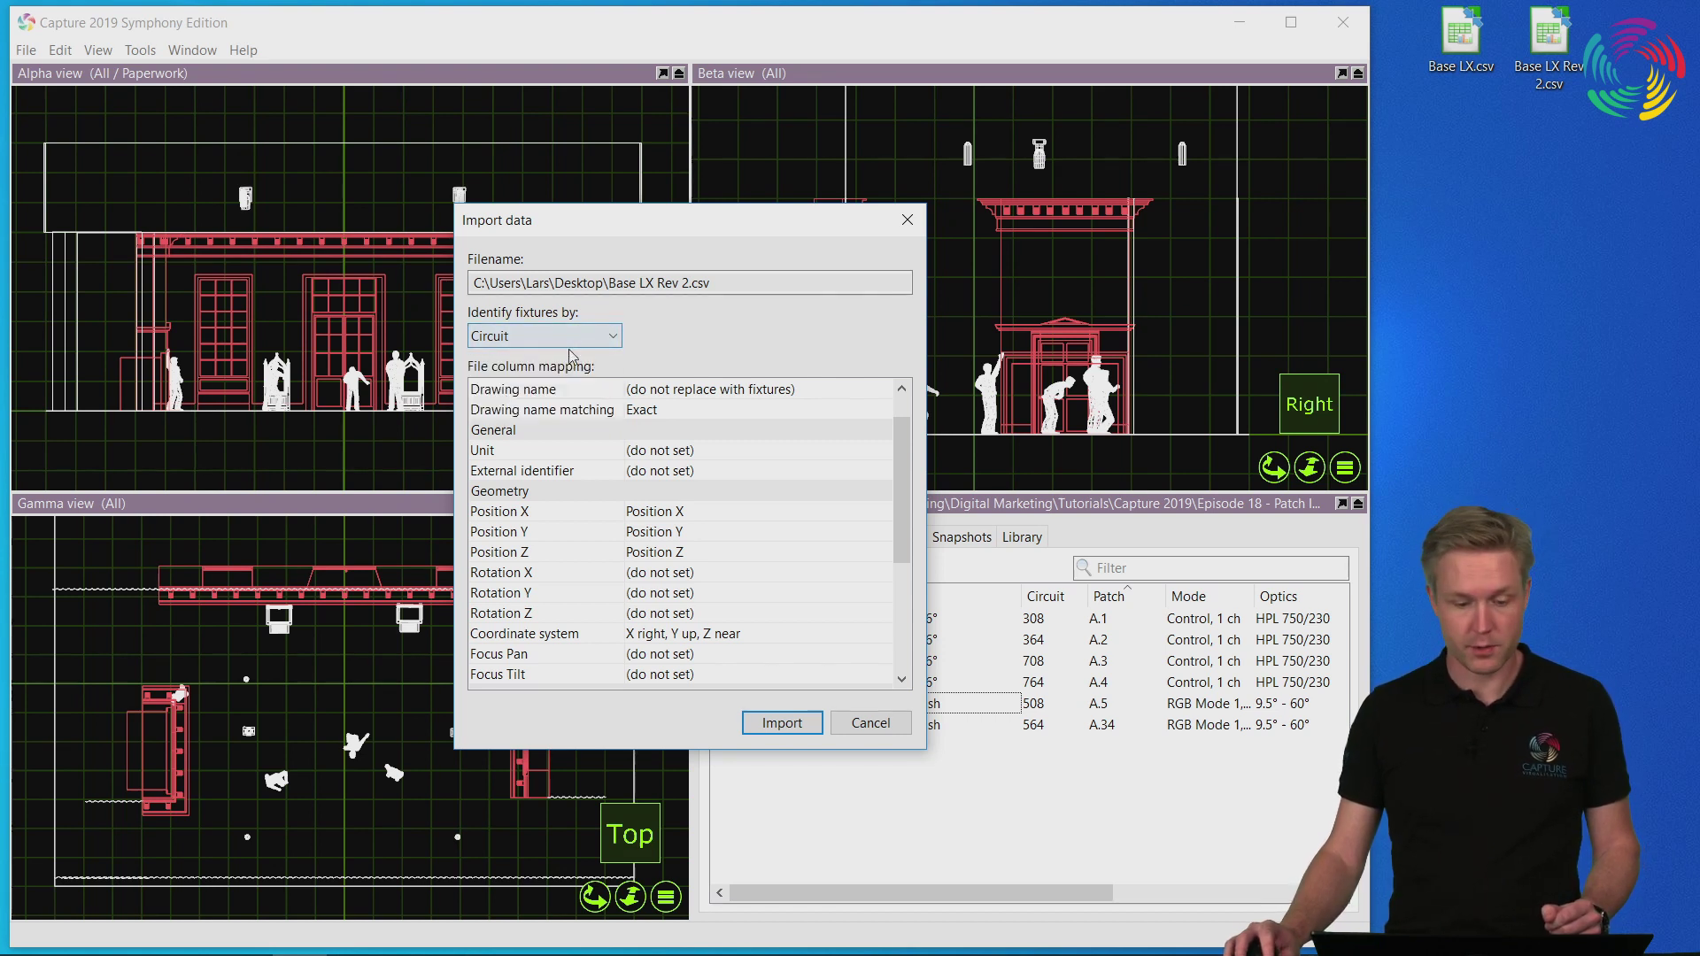
click(796, 726)
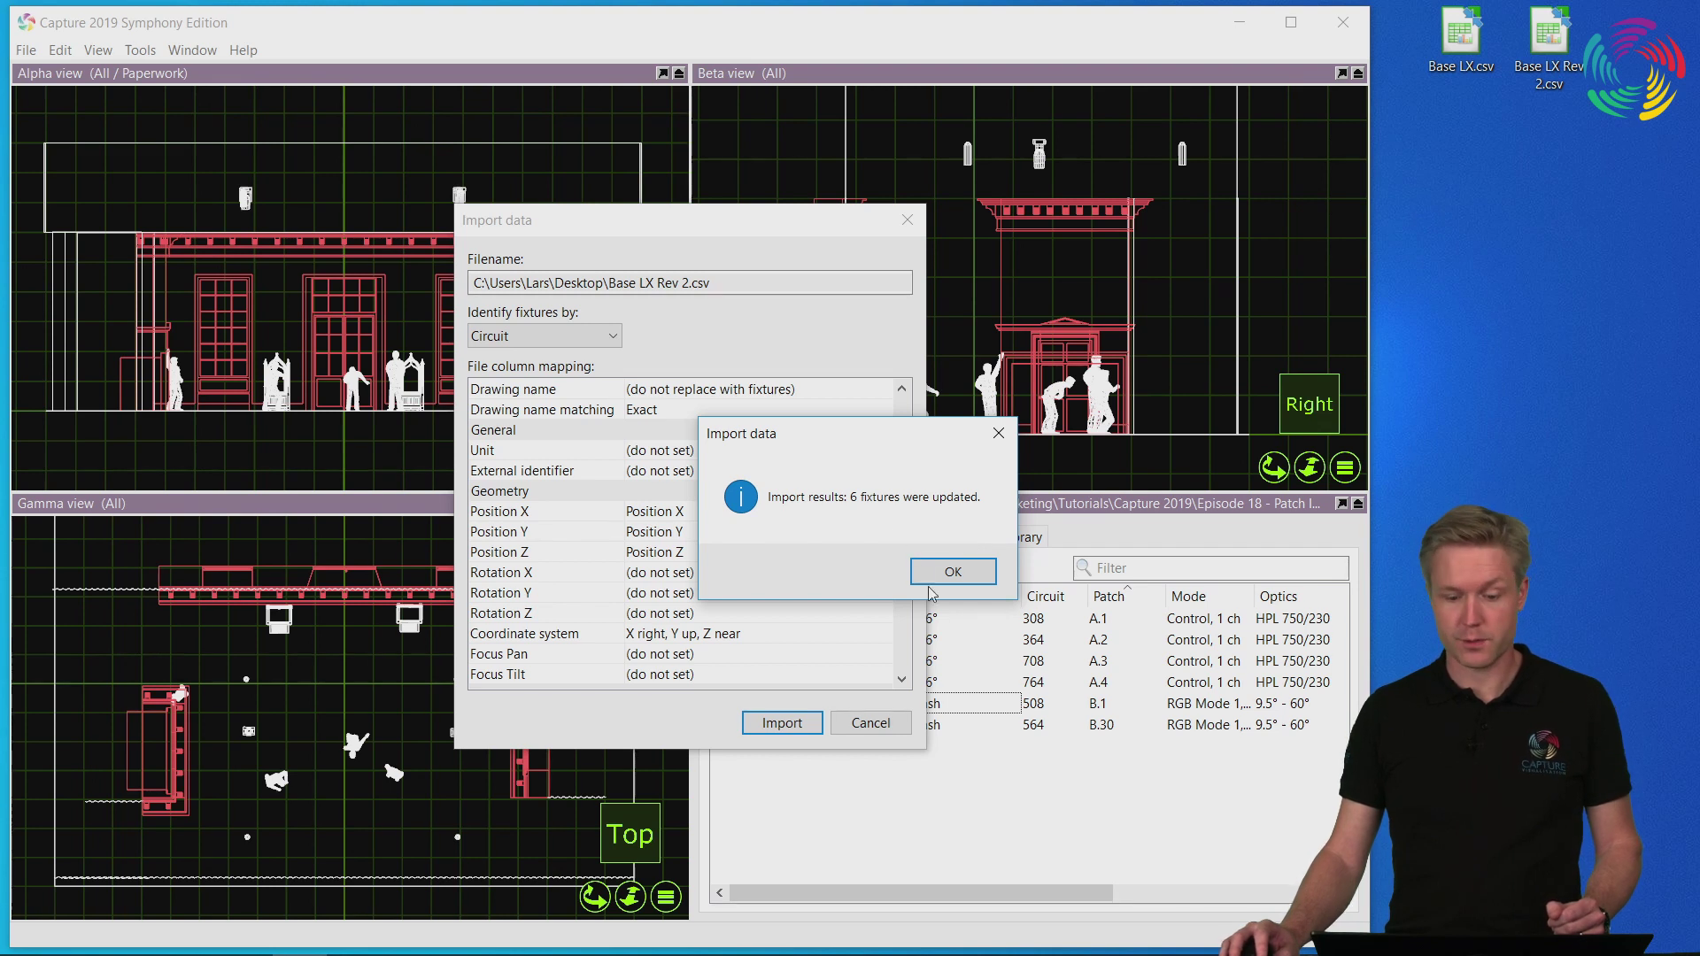
click(954, 572)
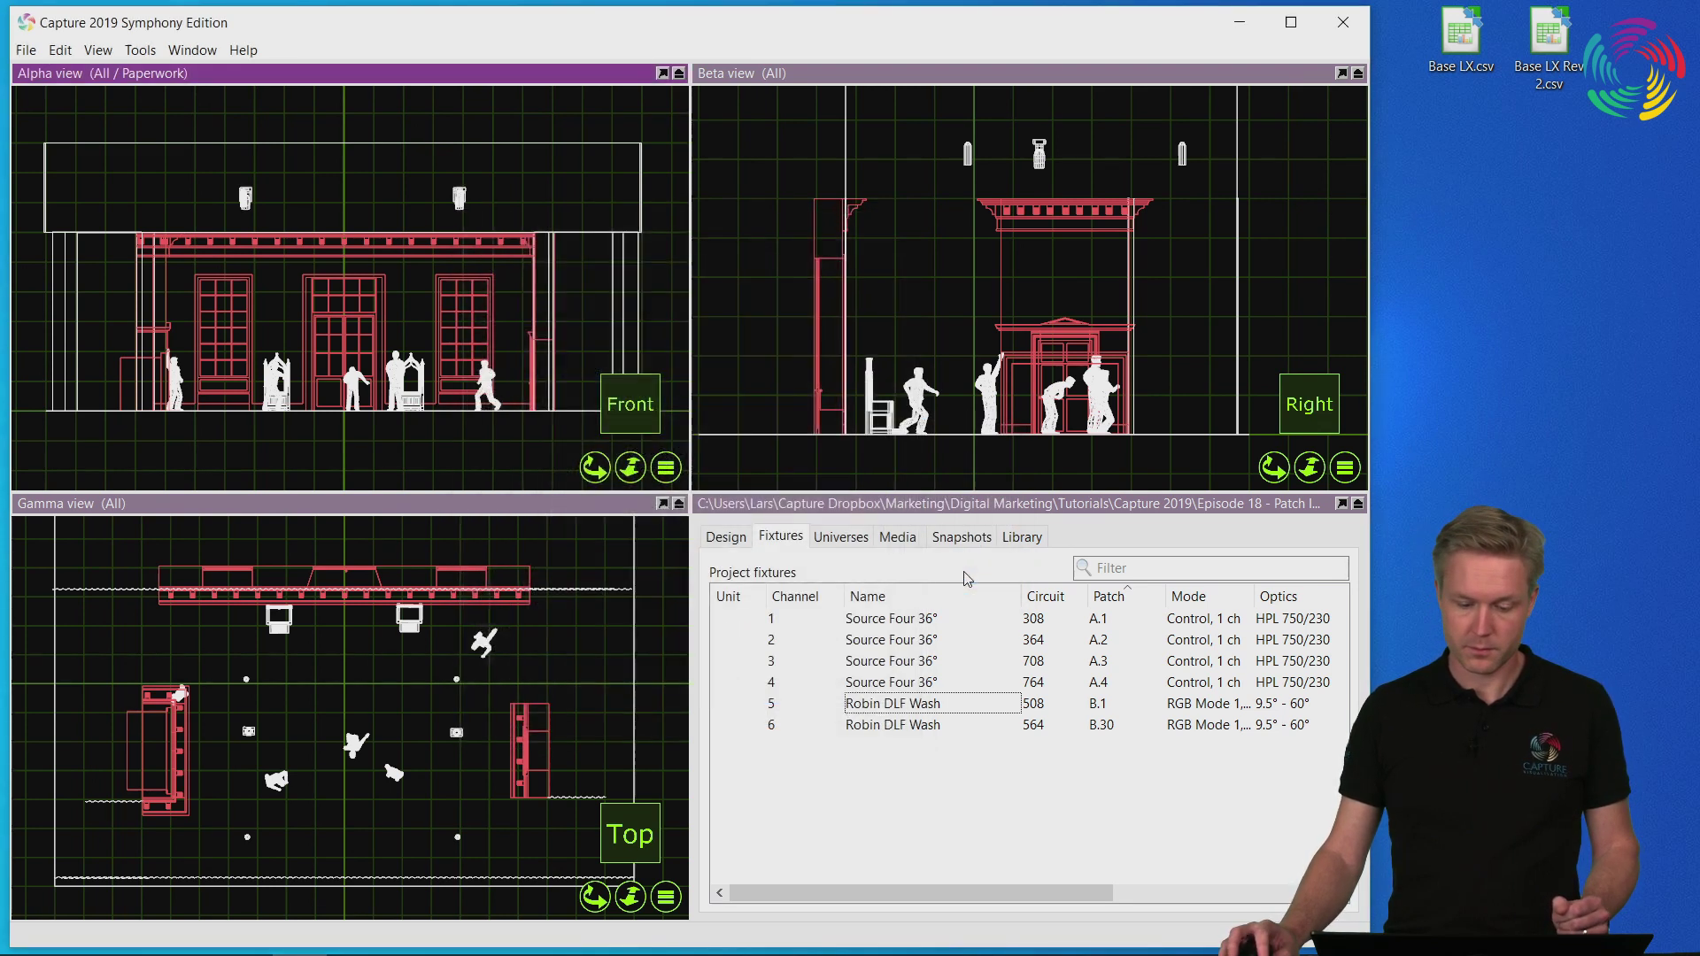
- Select the first Robin DLF Wash, cancel an Import Model attempt, and reopen Import Fixture Data
click(1091, 706)
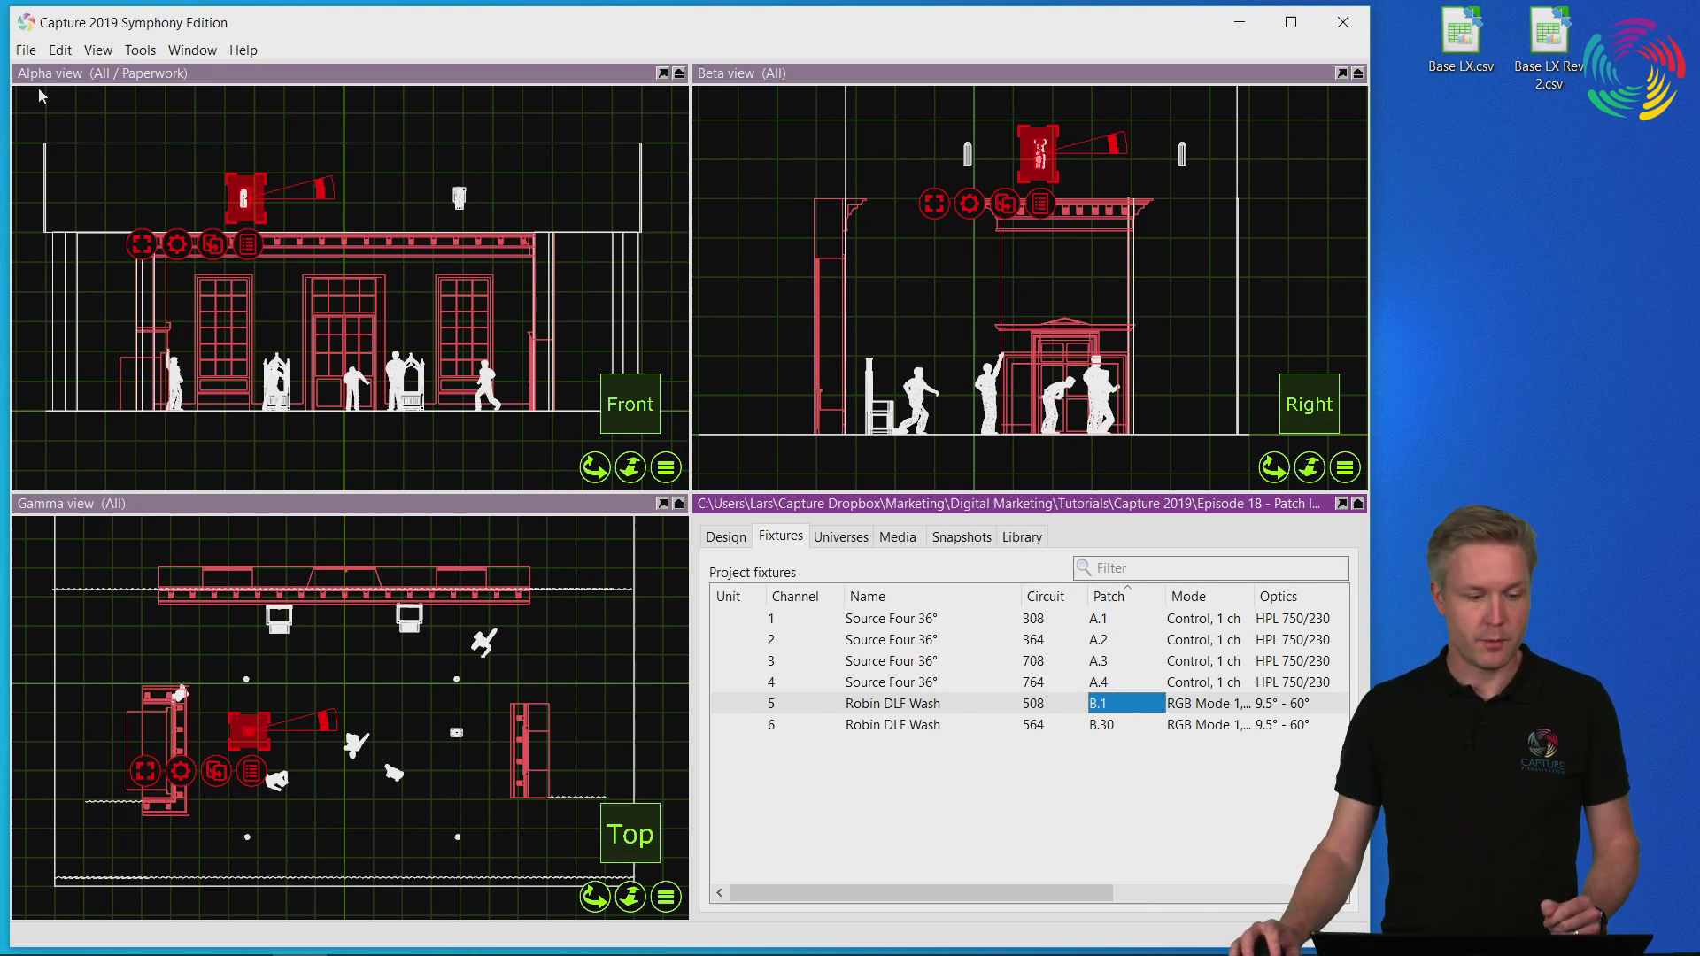
click(25, 50)
click(55, 190)
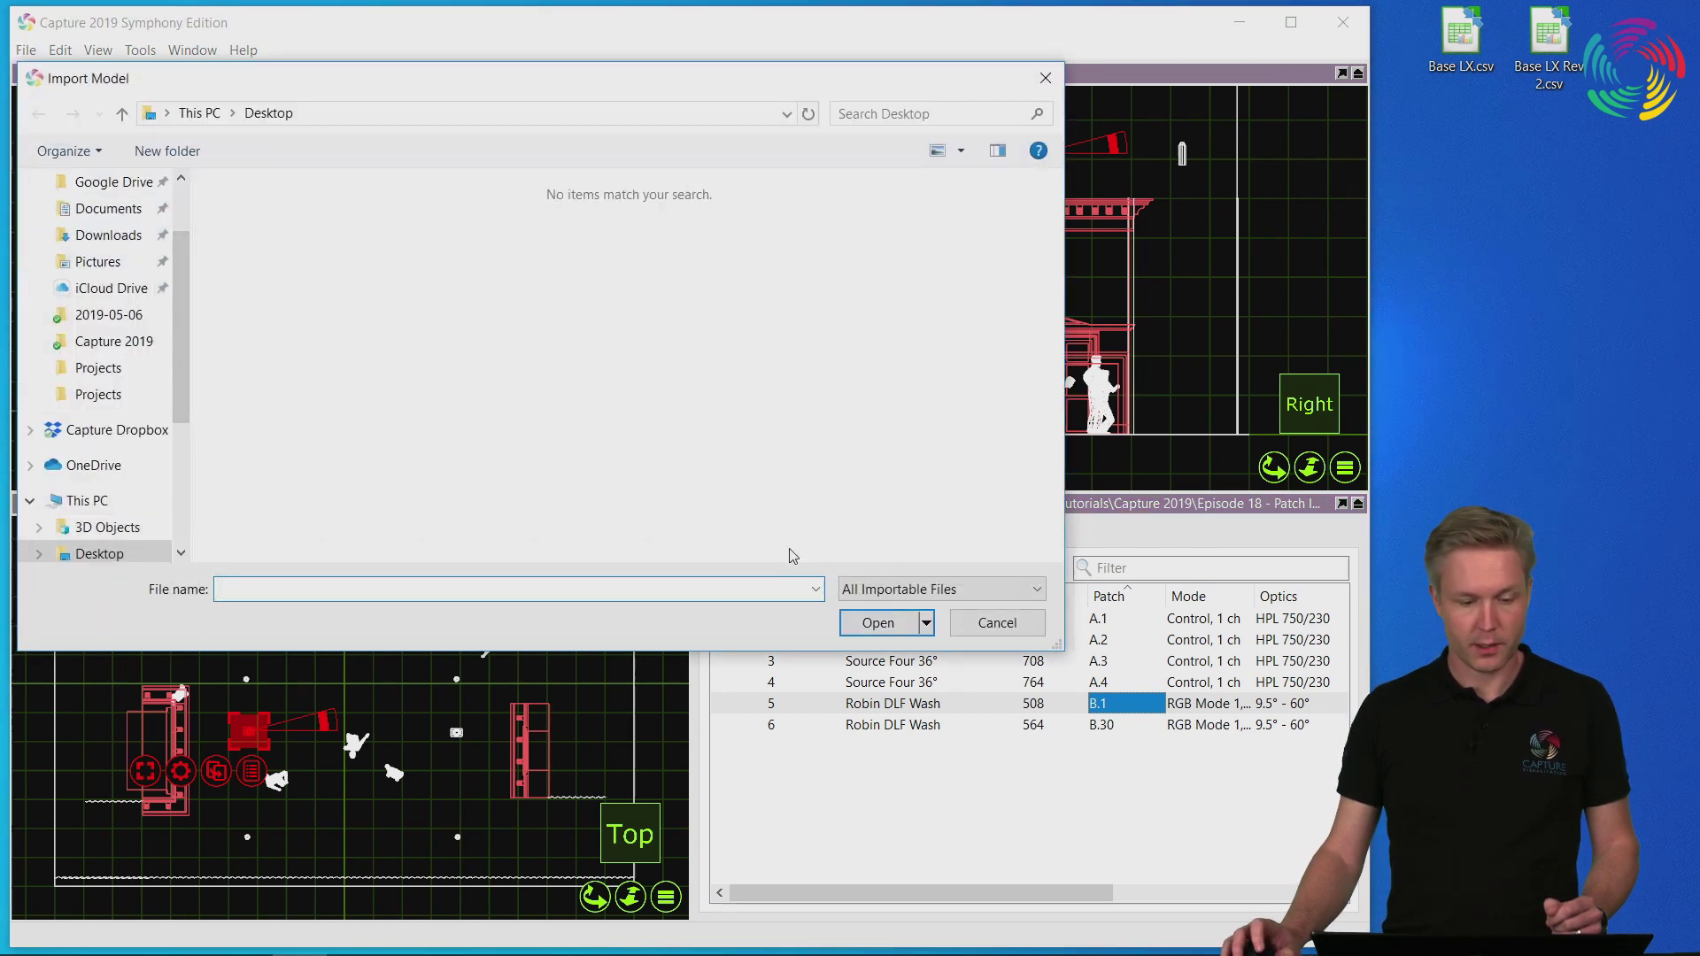
click(1032, 624)
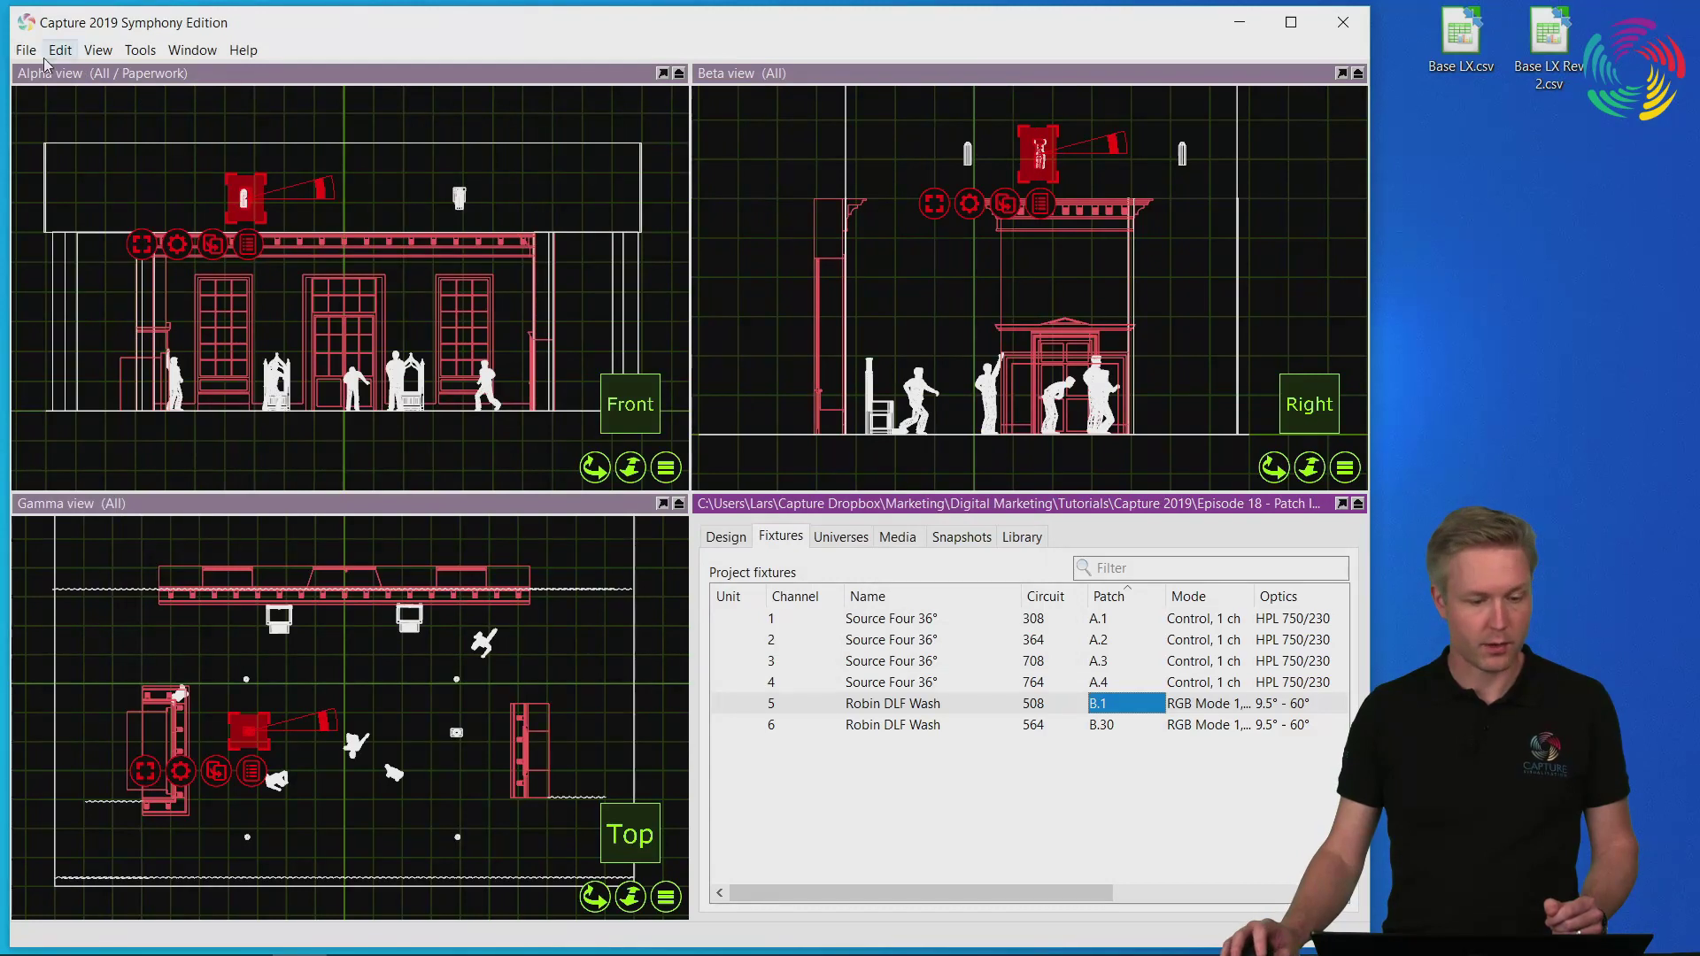
click(25, 51)
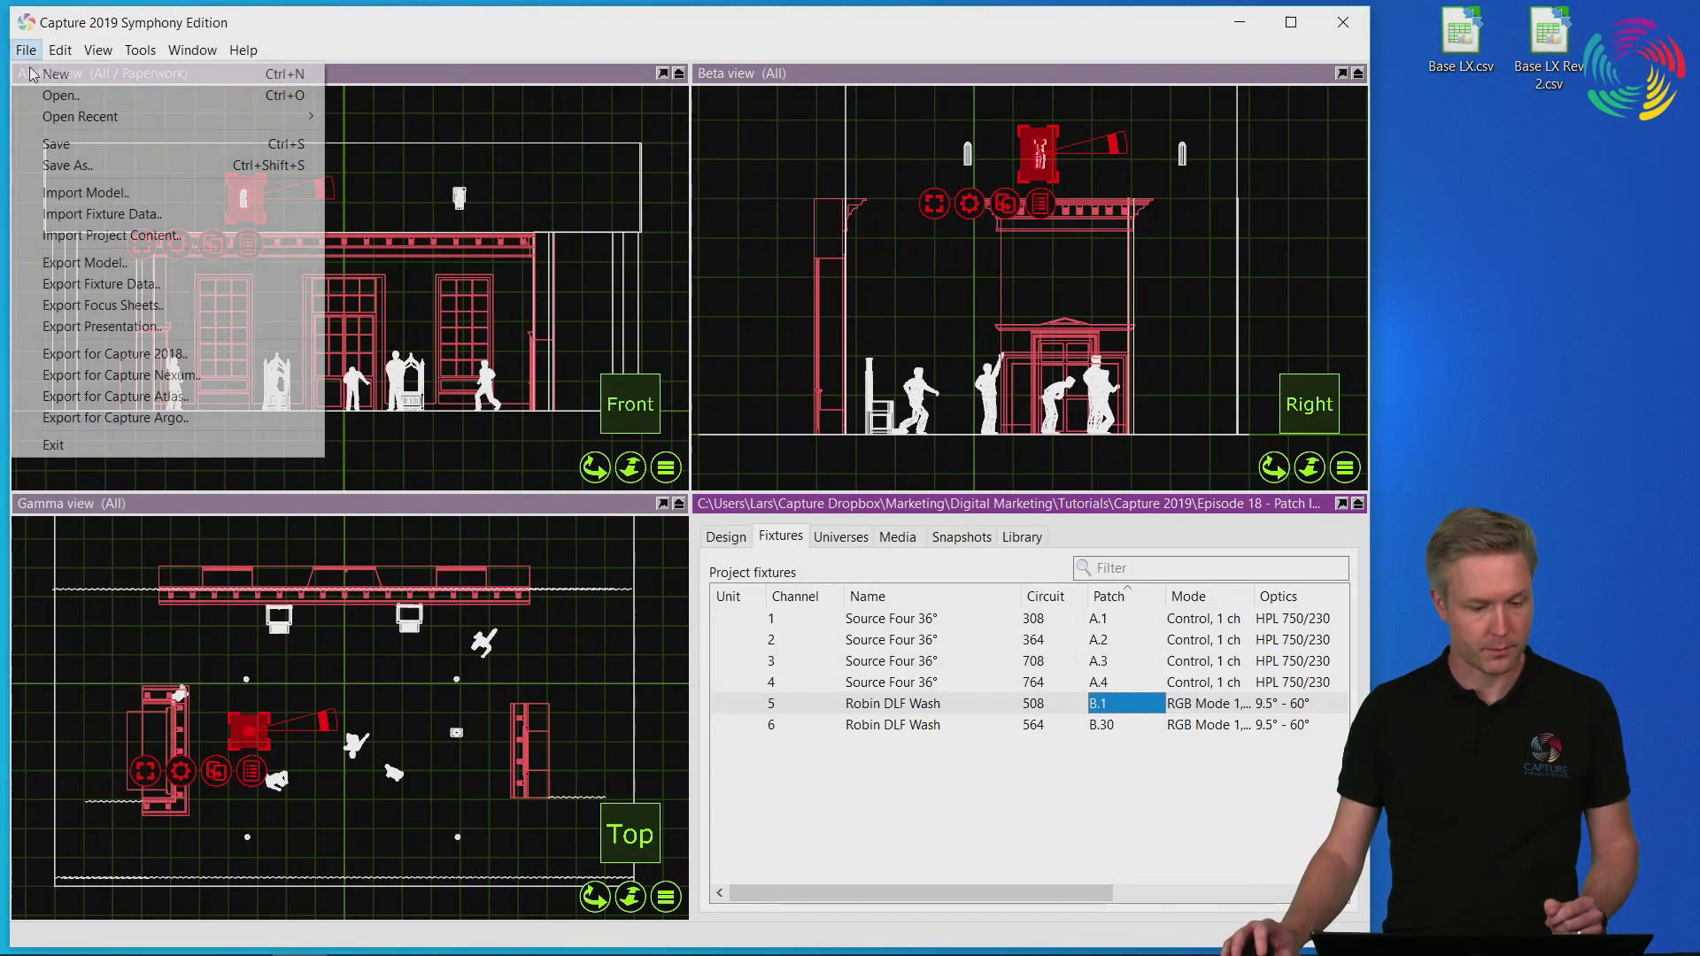
click(187, 218)
double_click(391, 250)
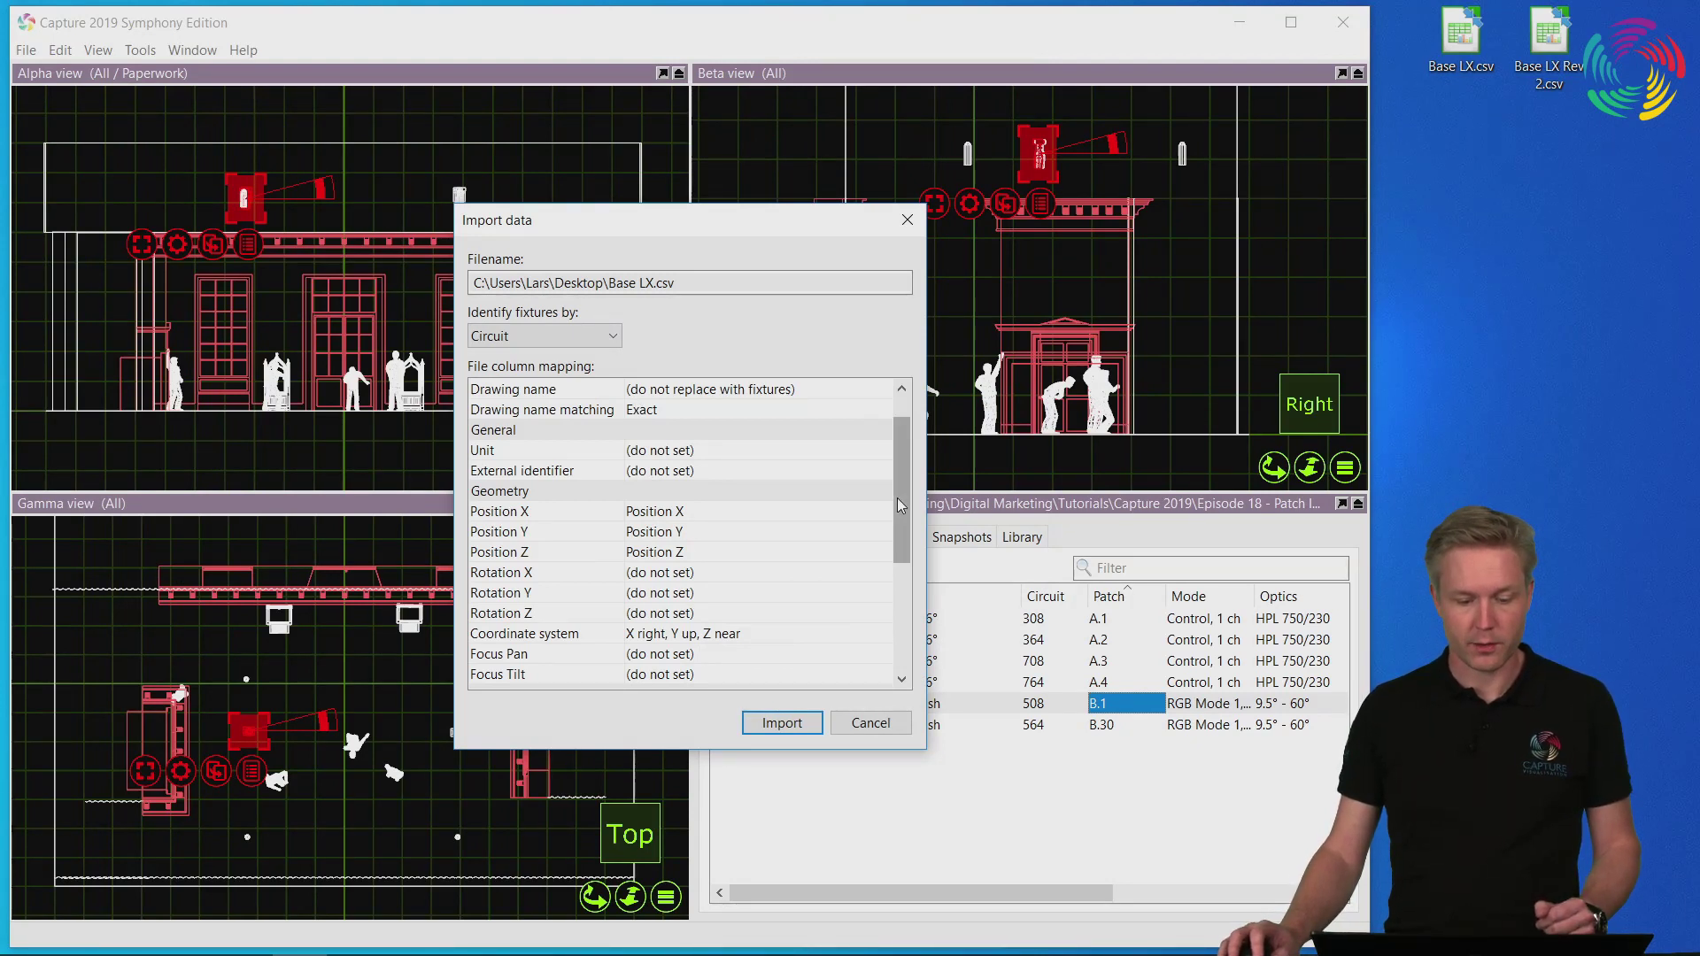
drag(896, 498, 901, 605)
click(518, 514)
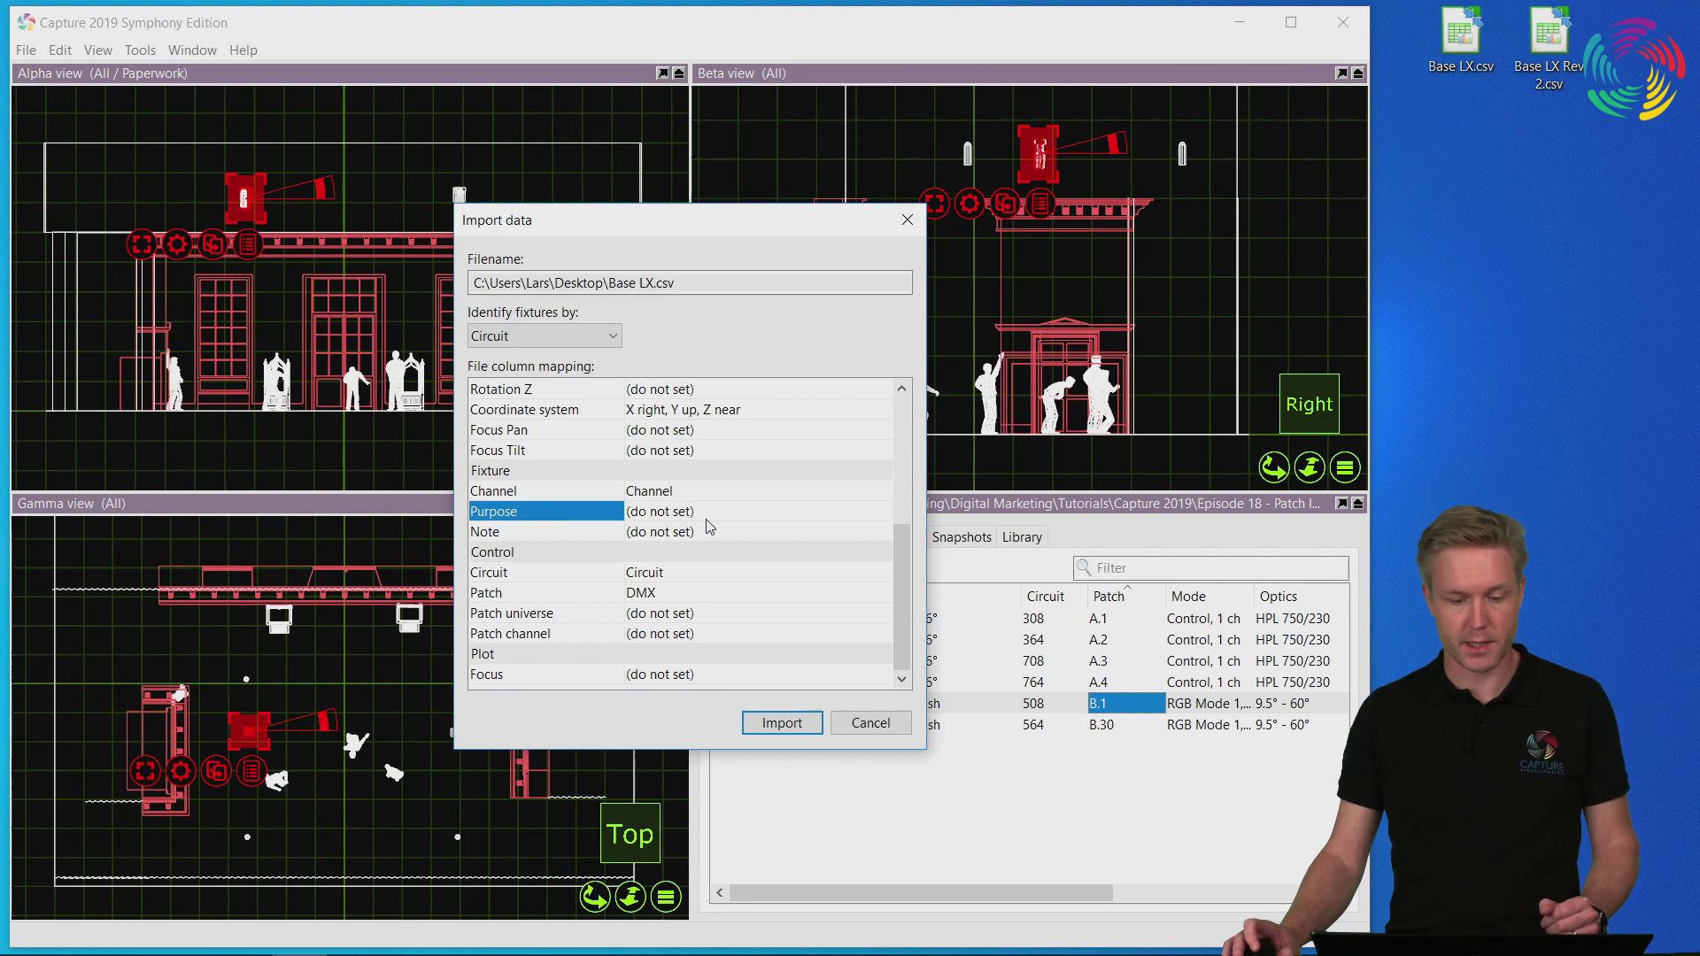
scroll(710, 527, up, 5)
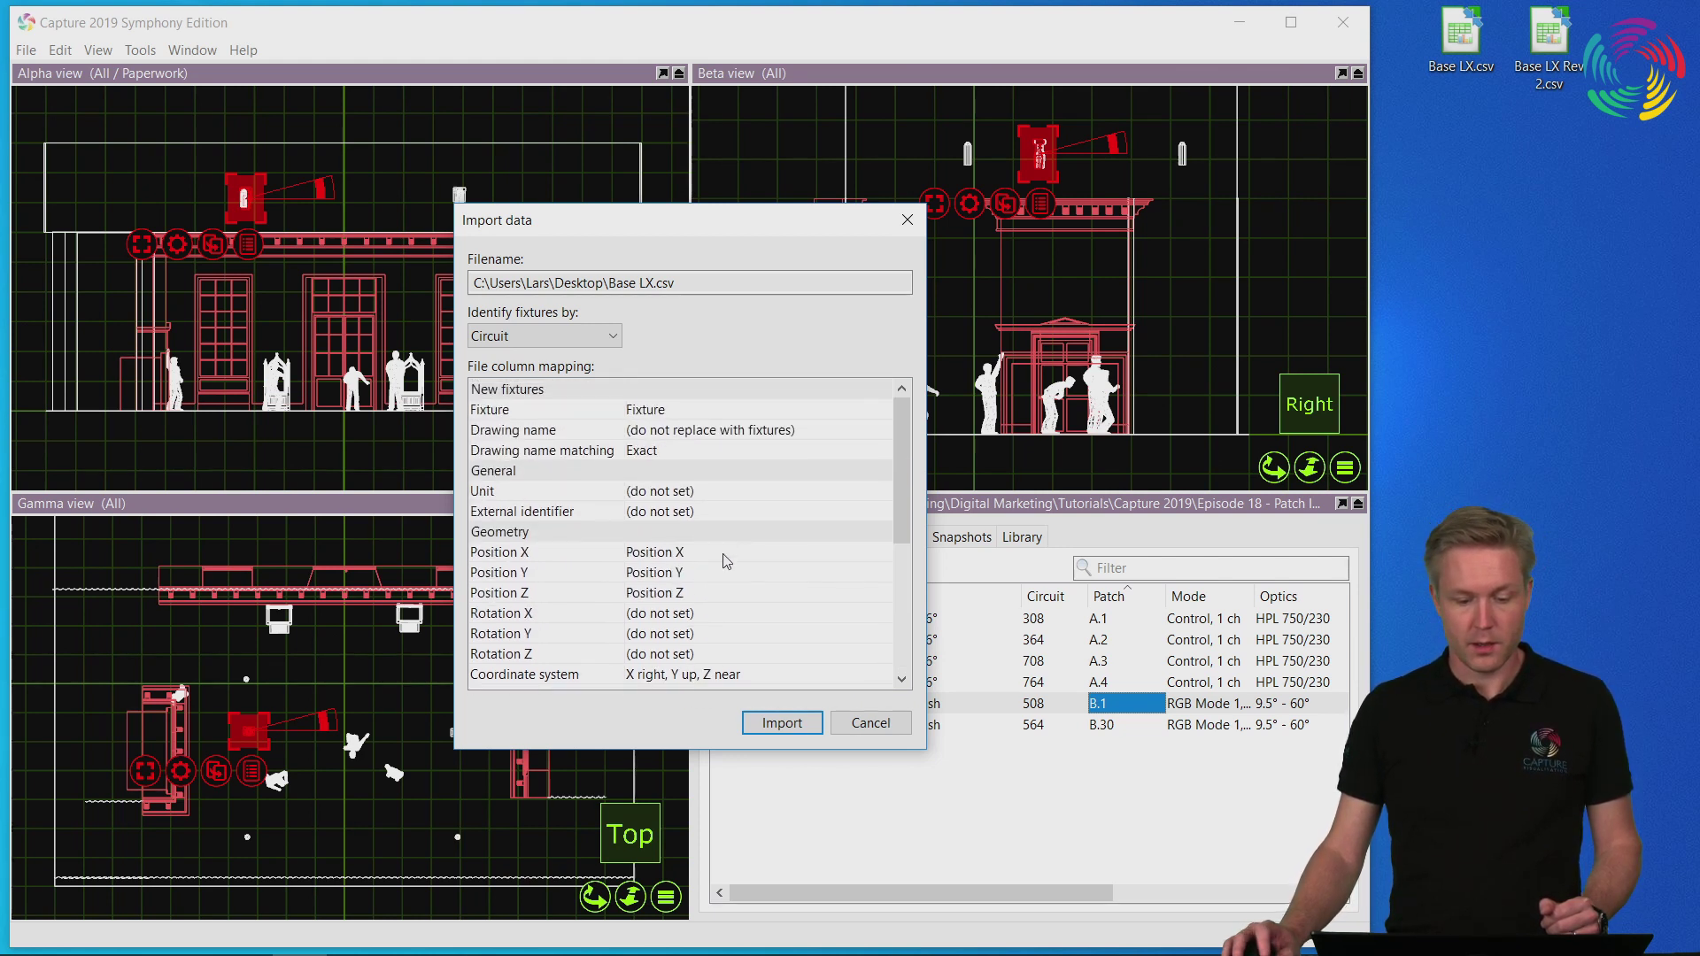
click(726, 560)
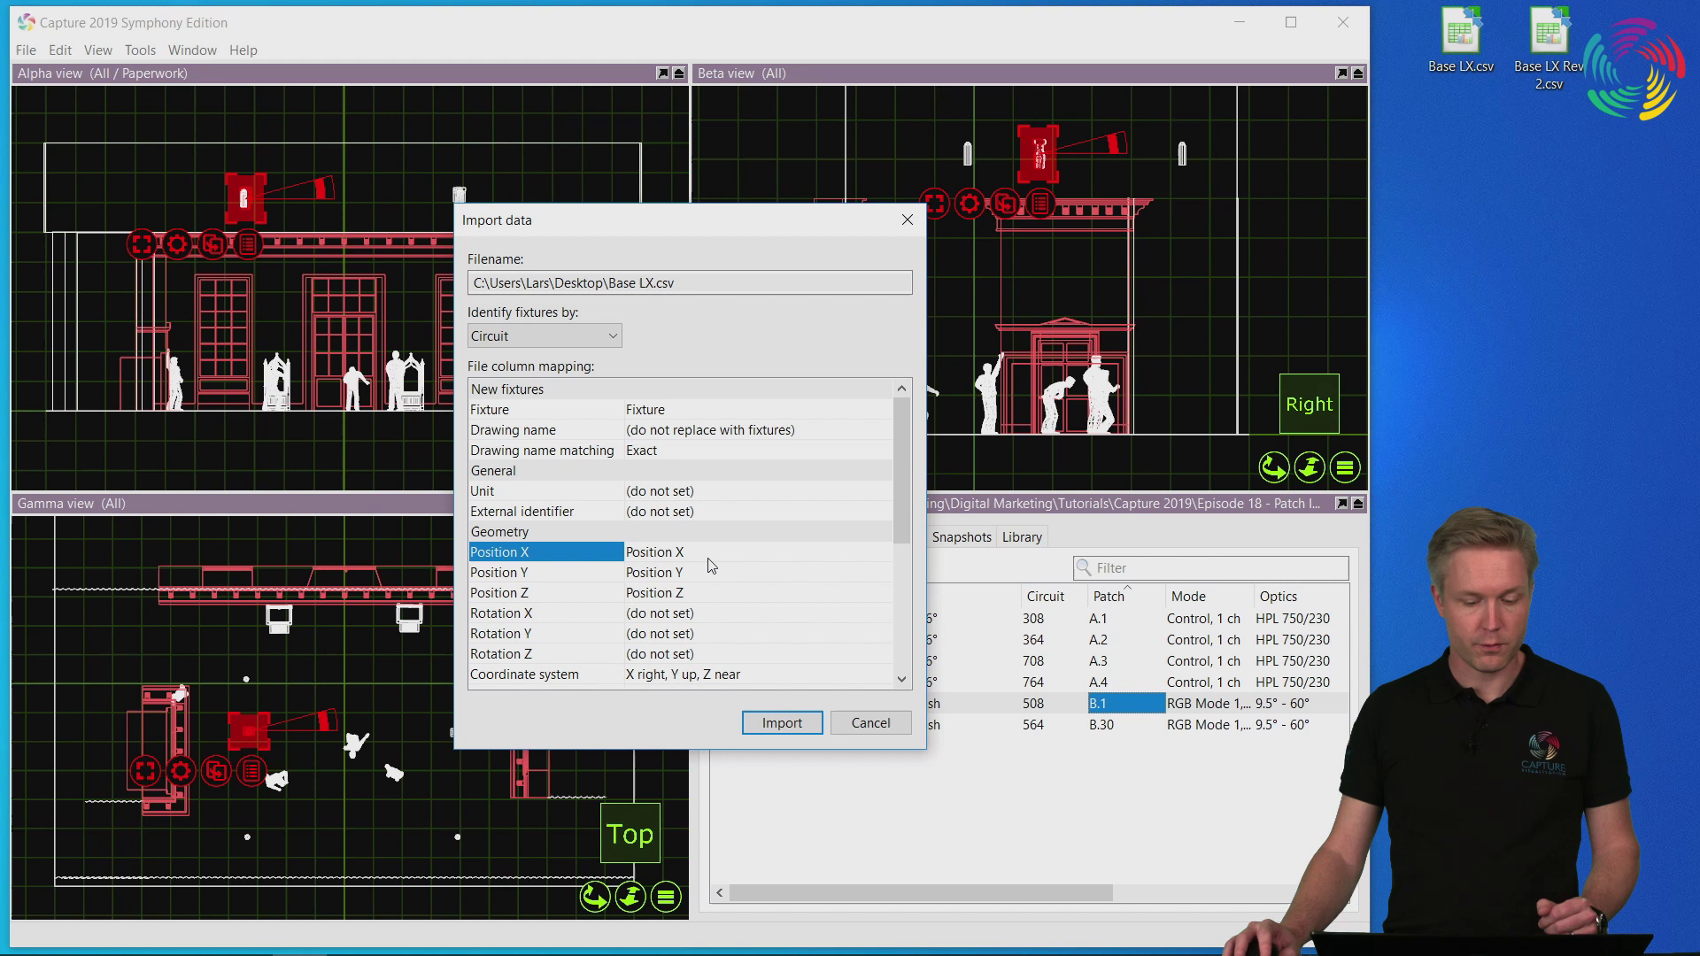
click(707, 557)
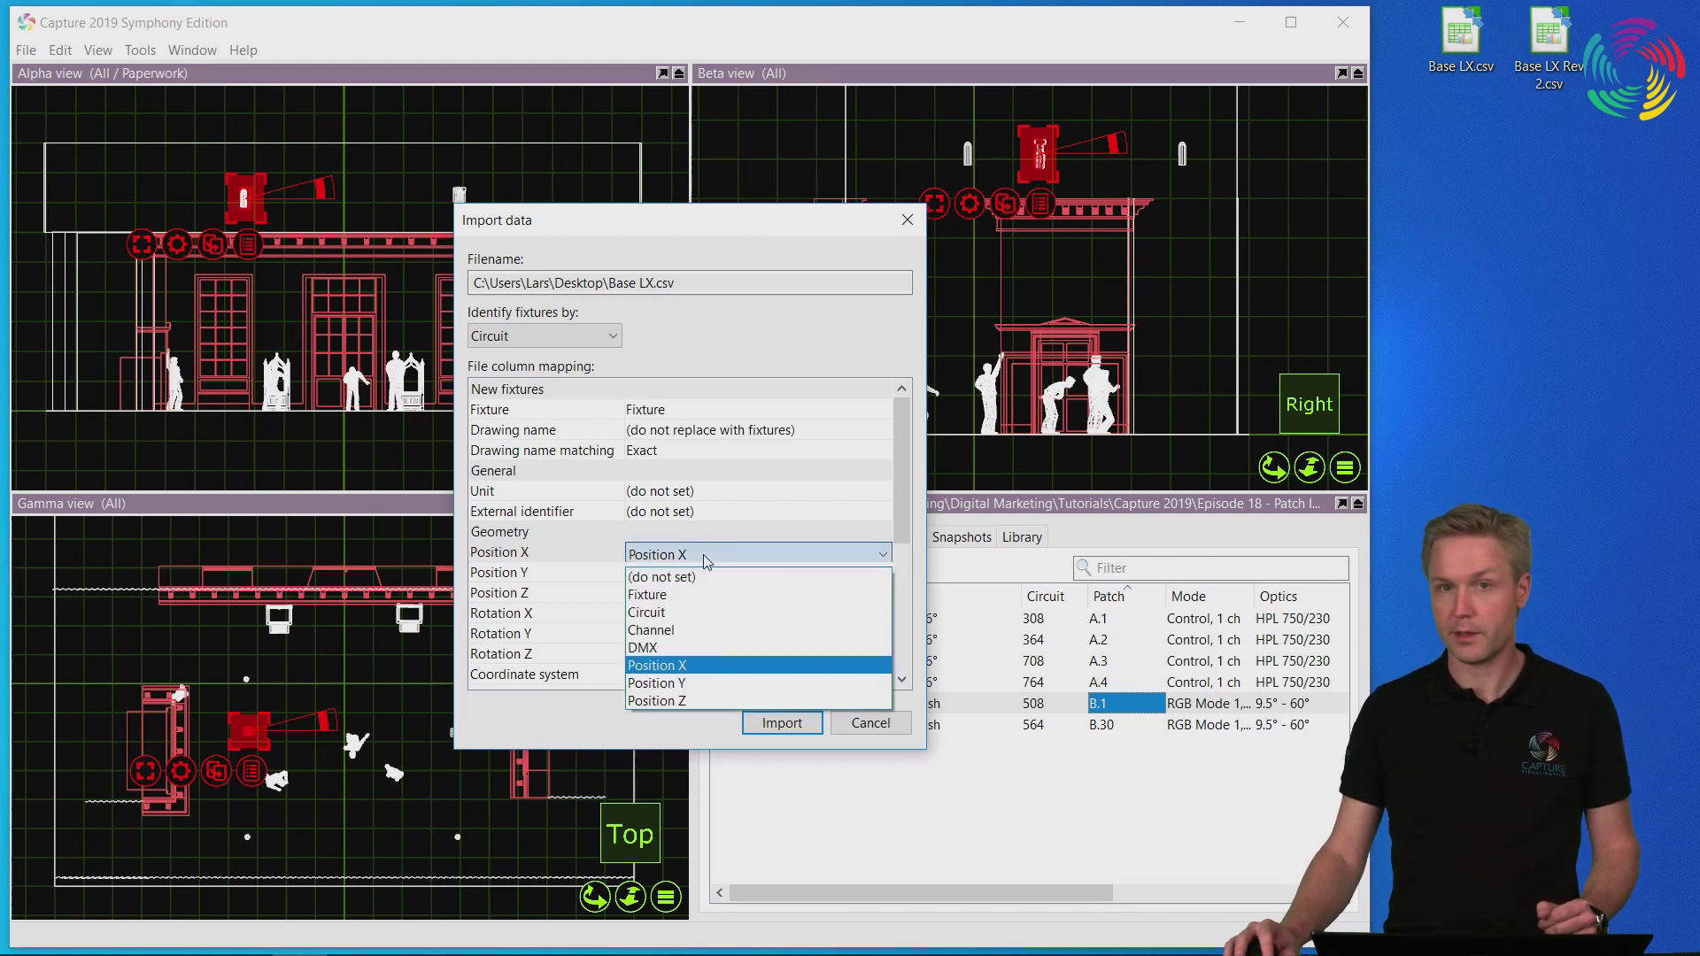
click(707, 560)
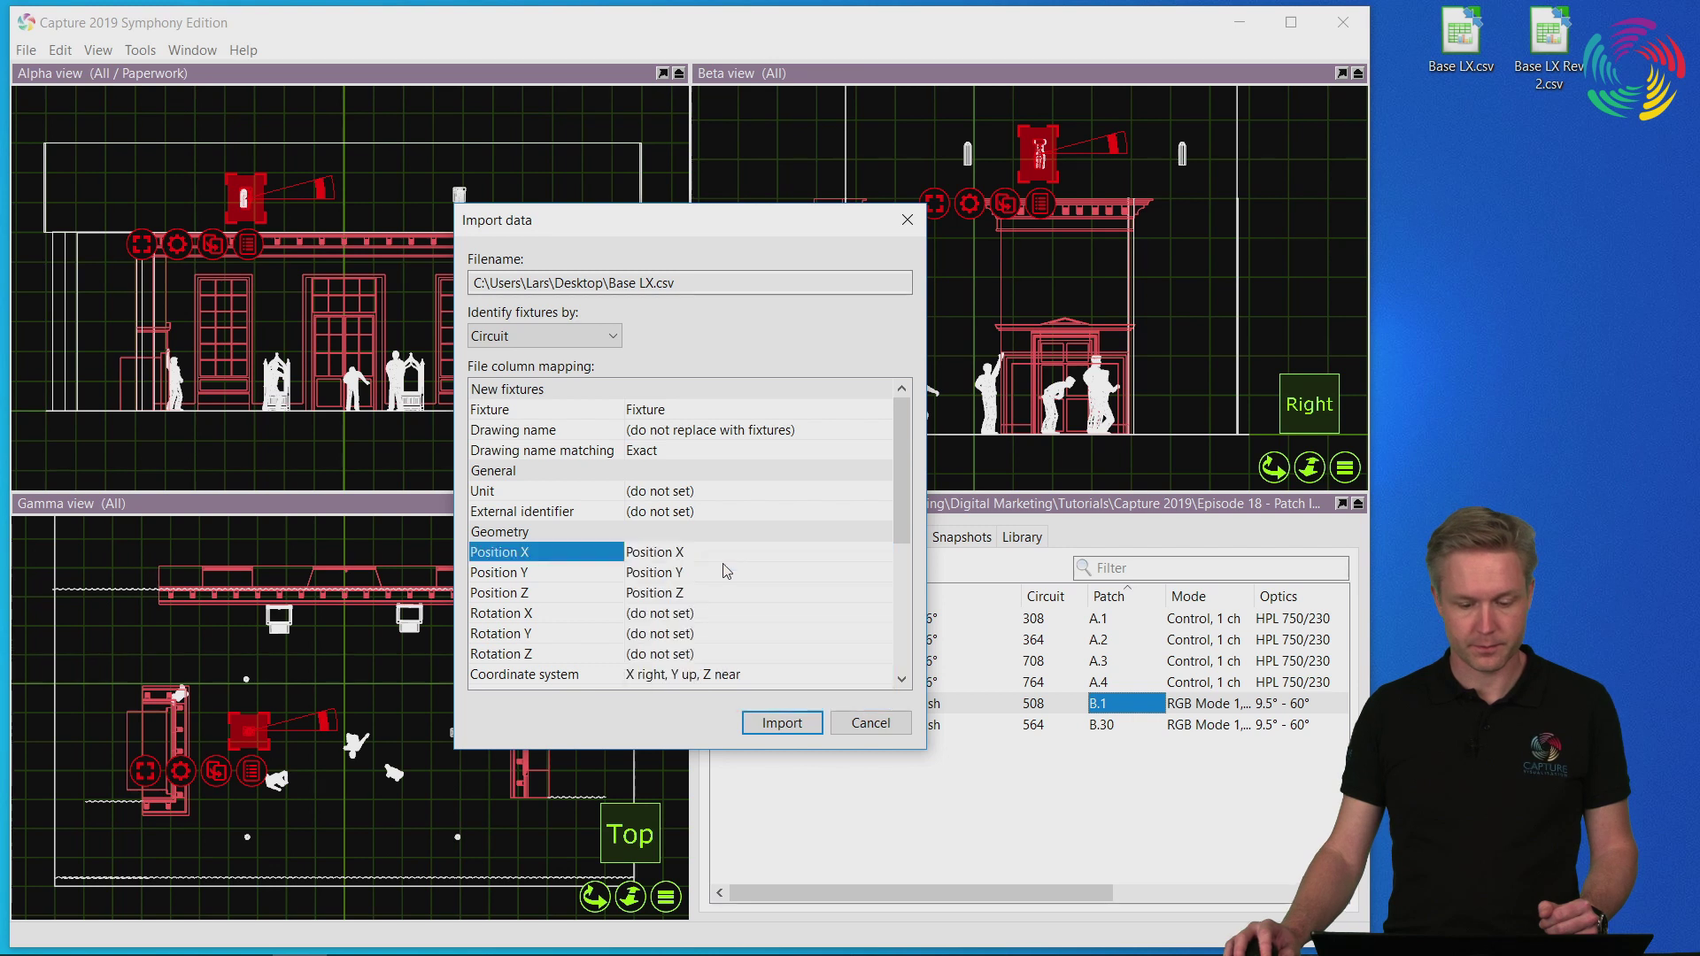
click(873, 726)
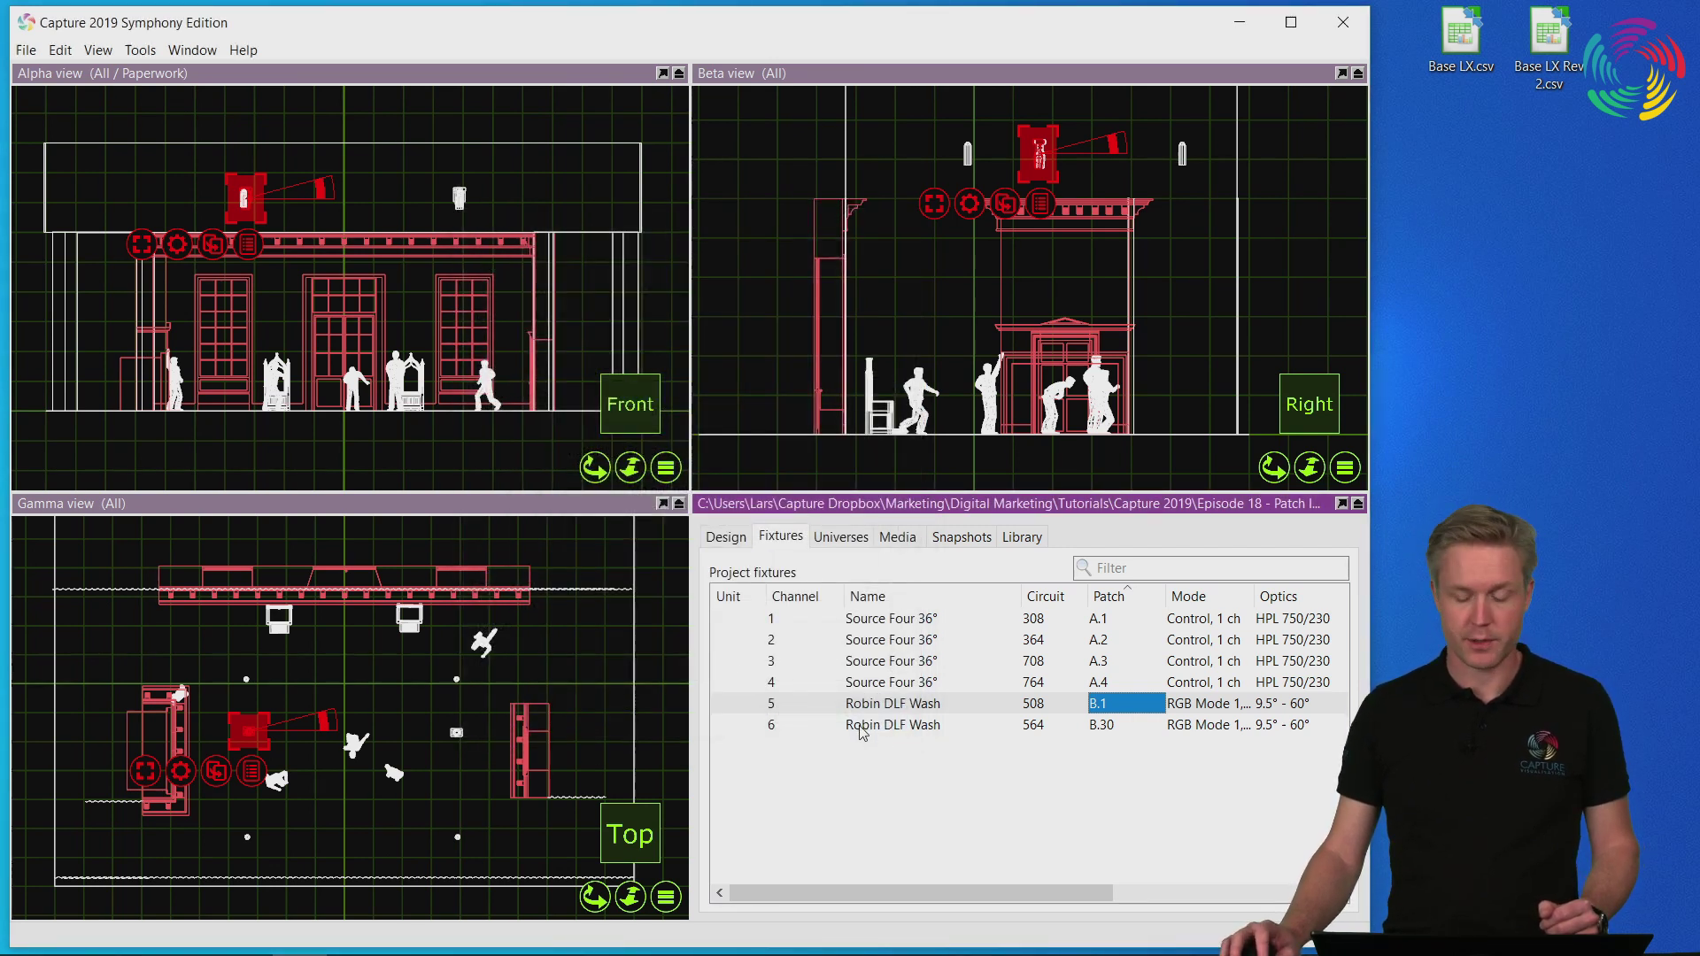
- Start Export Fixture Data with the file name Patch on the Desktop
click(27, 50)
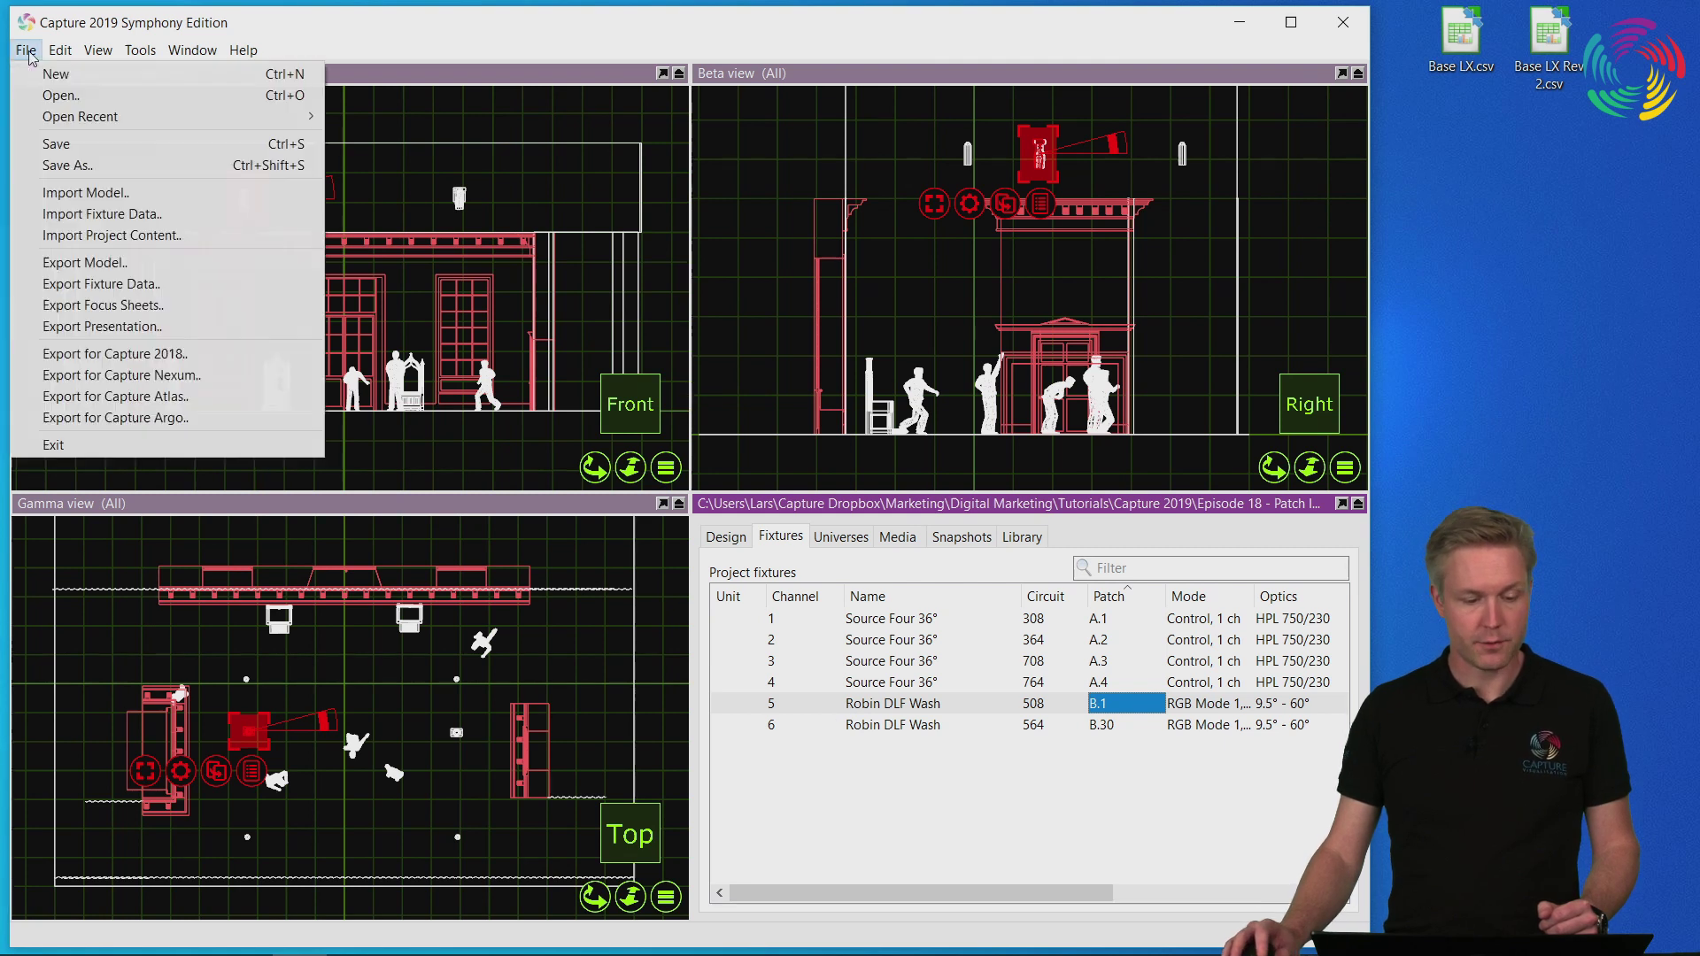
click(228, 282)
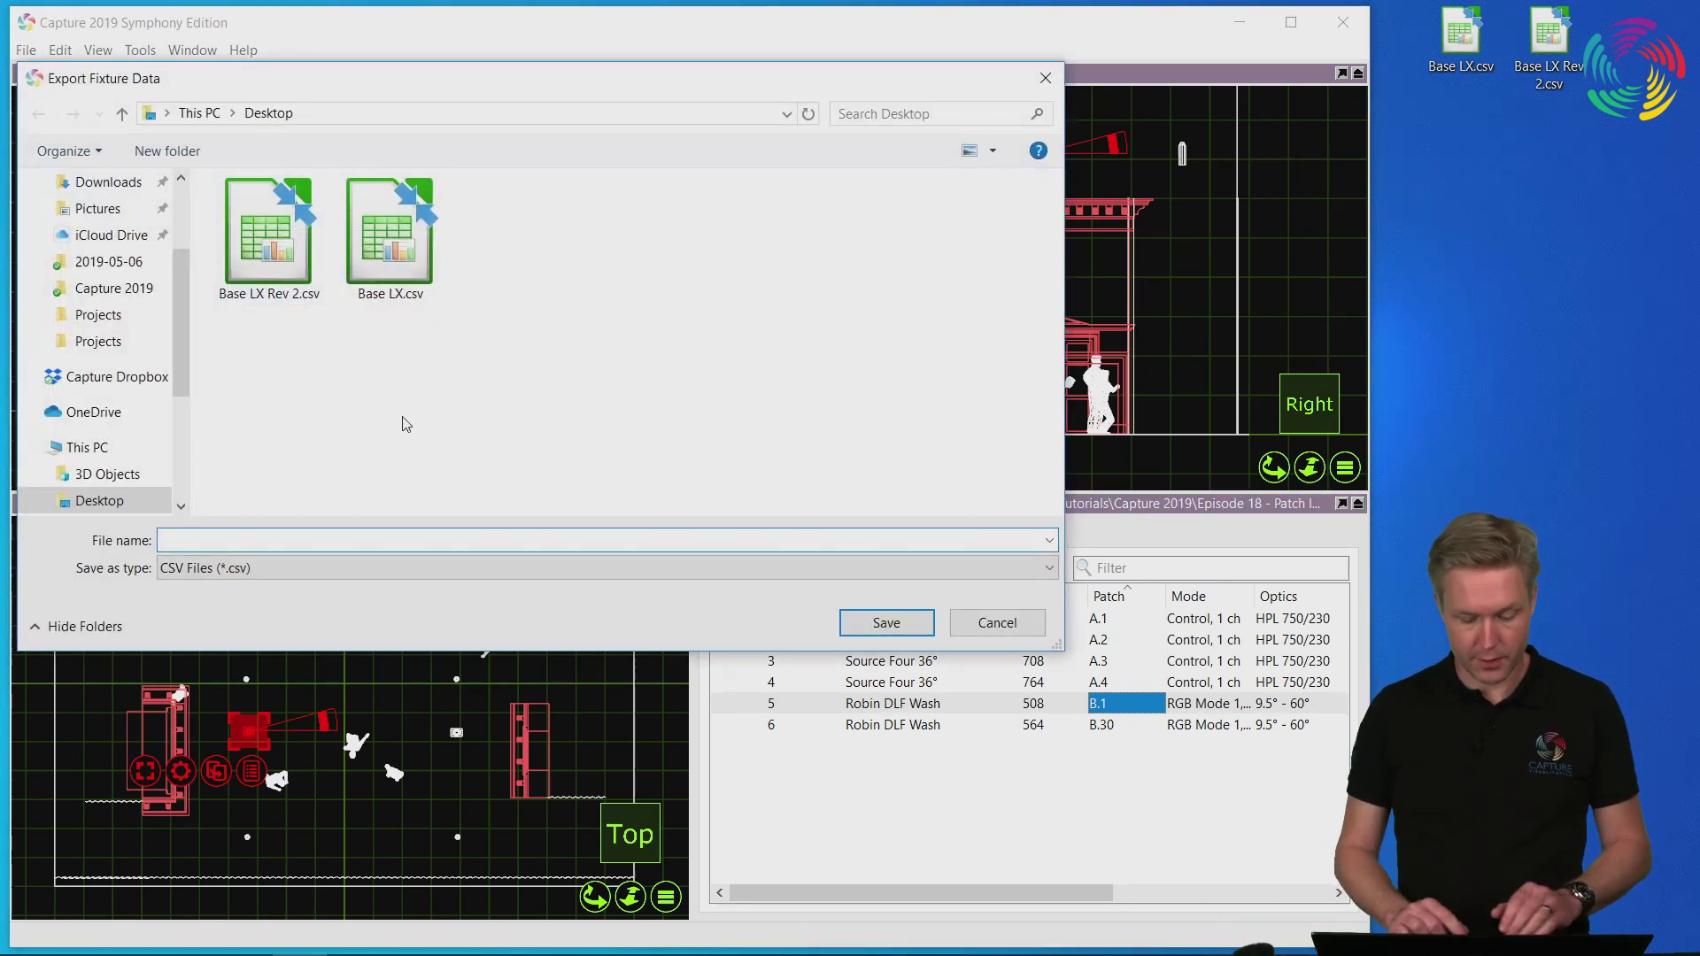
text(Patch)
key(Return)
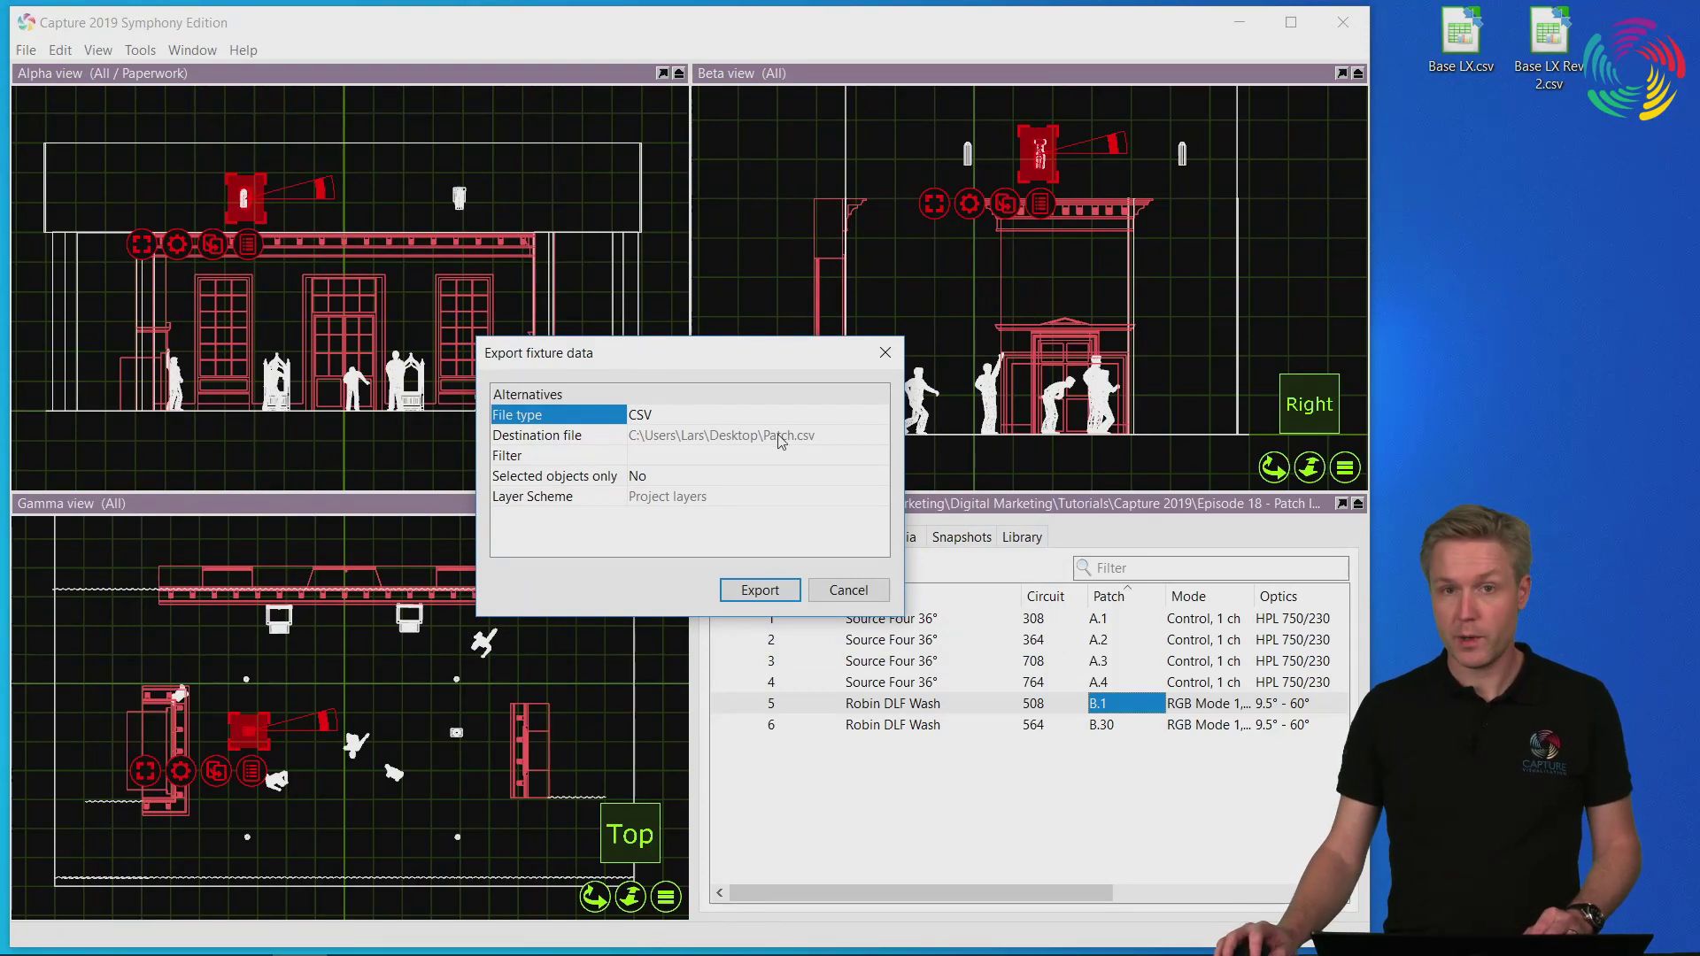
- Keep CSV as the file type and export the fixture data to Patch.csv
click(677, 422)
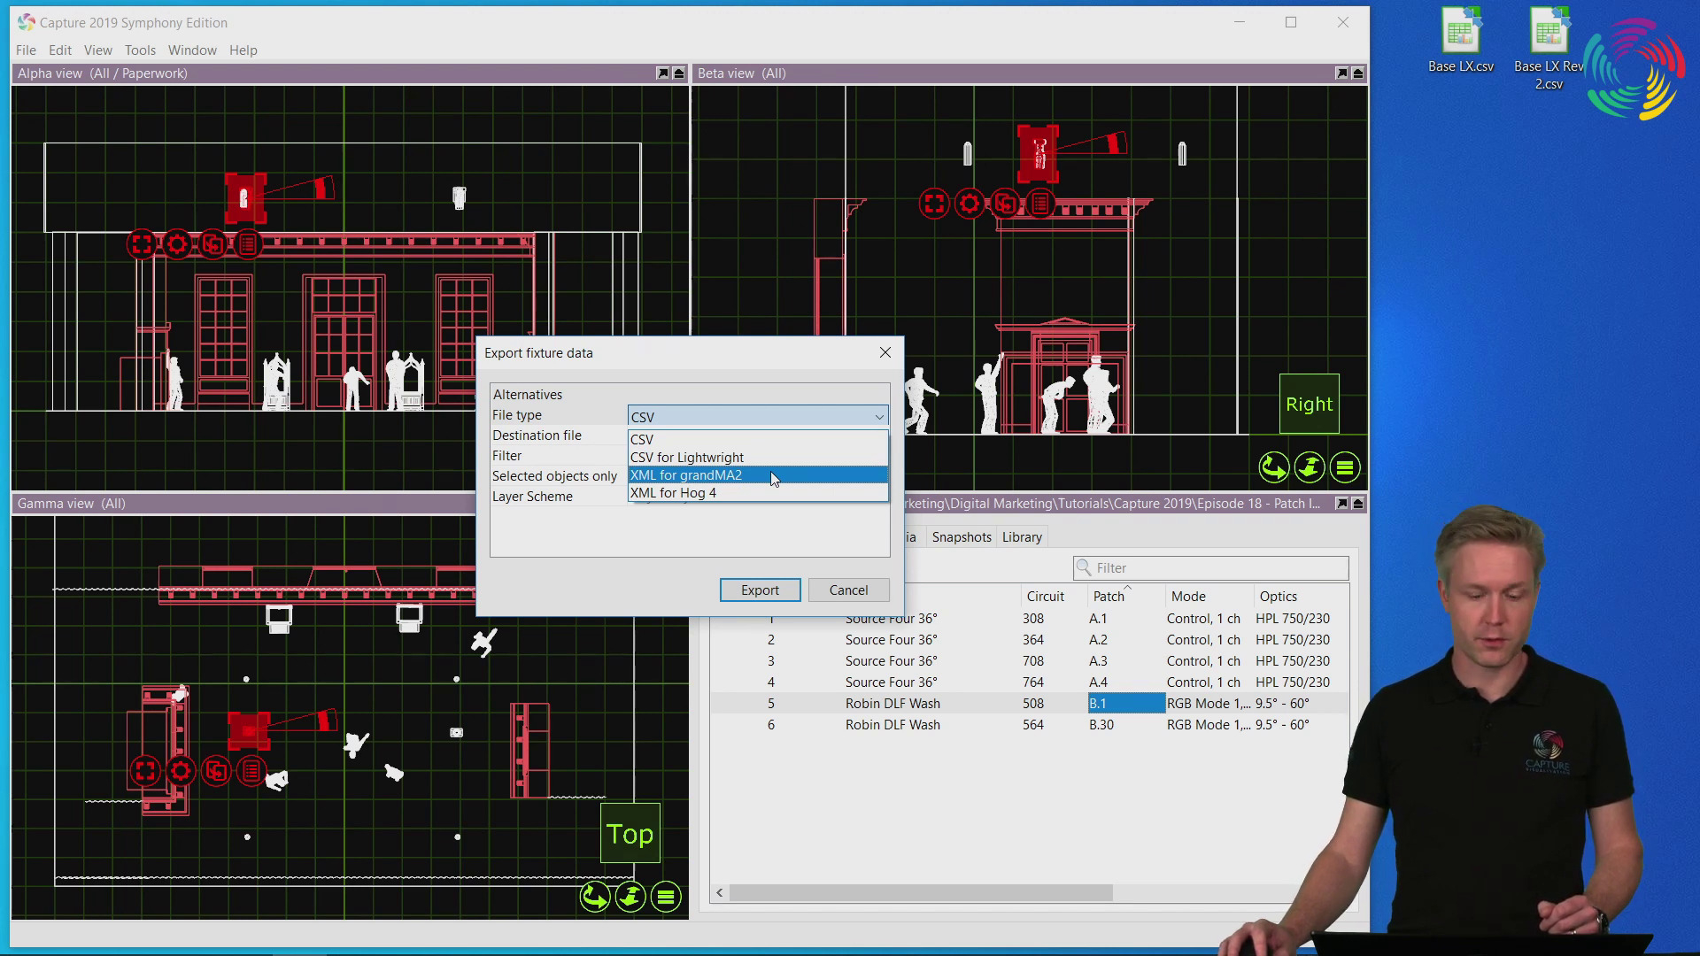
click(806, 544)
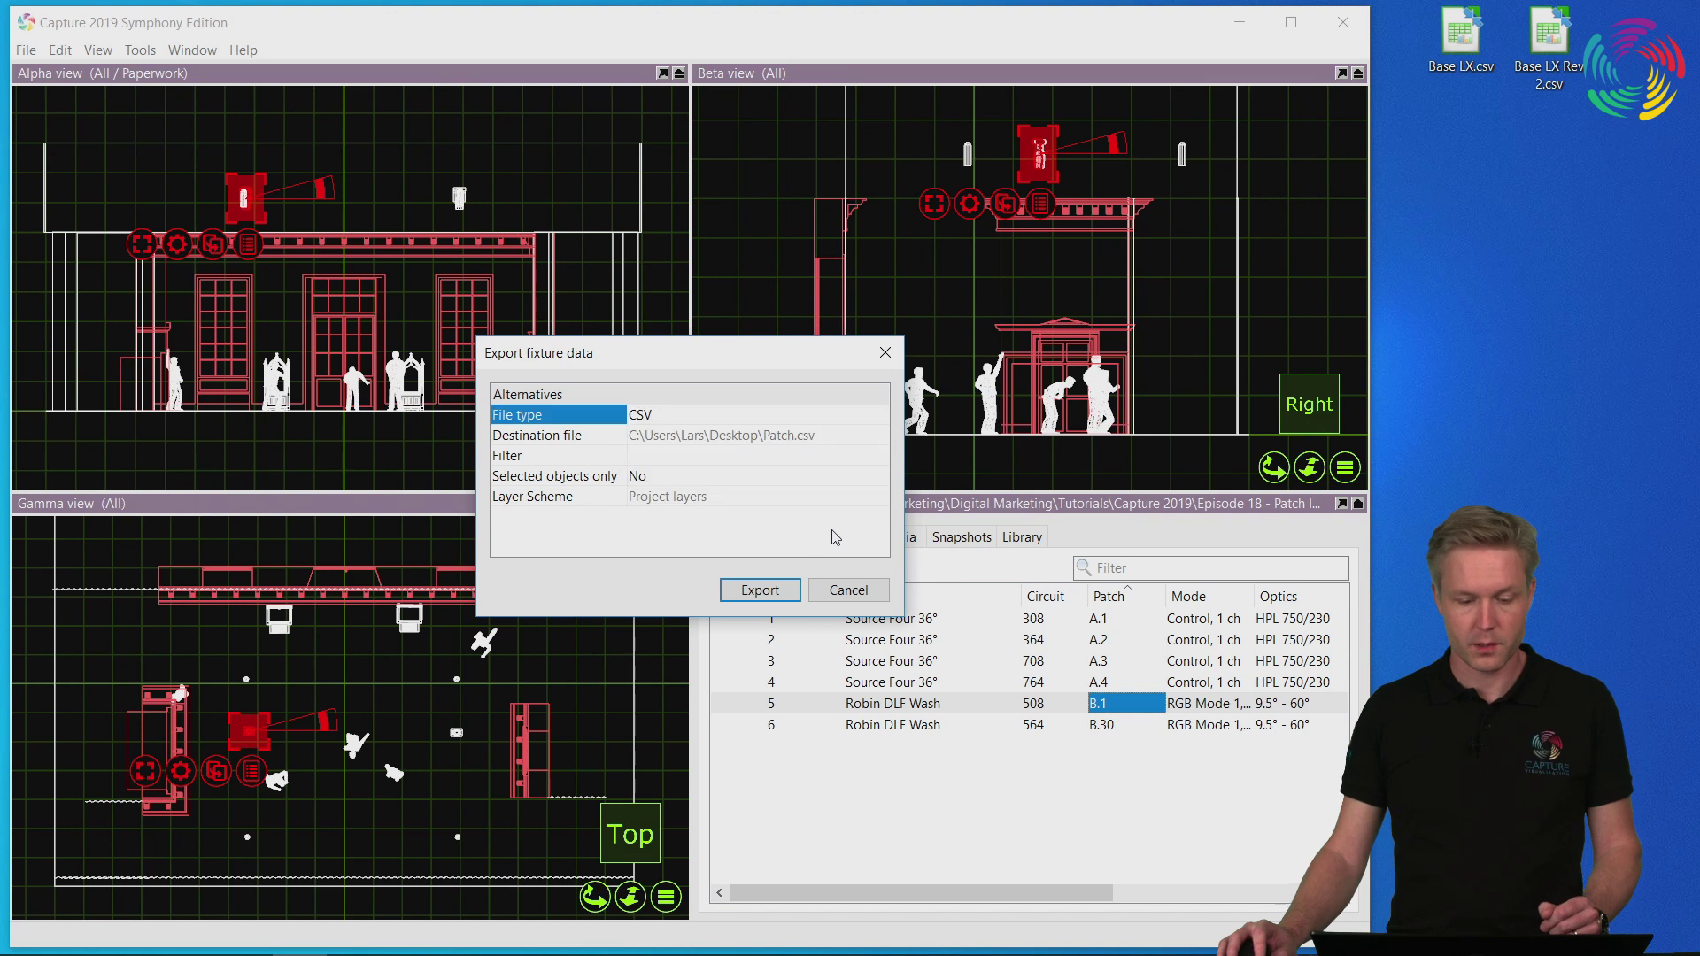
click(759, 590)
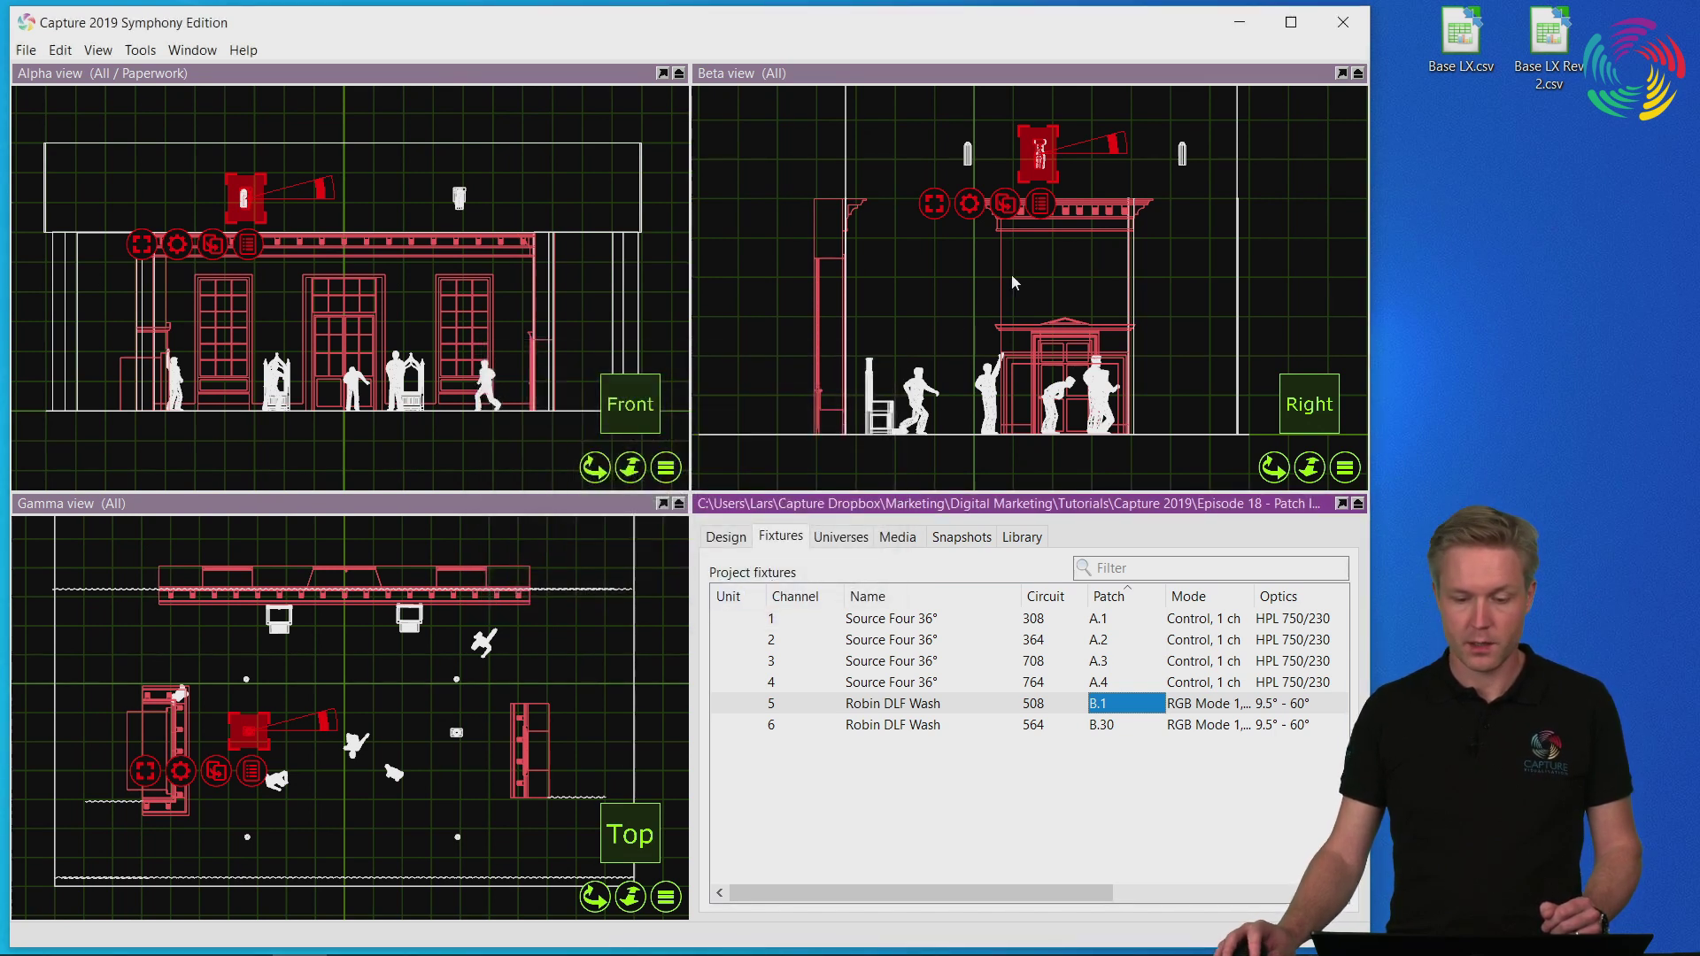
- Minimize Capture and open Patch.csv in Calc with the default text import settings
click(1238, 23)
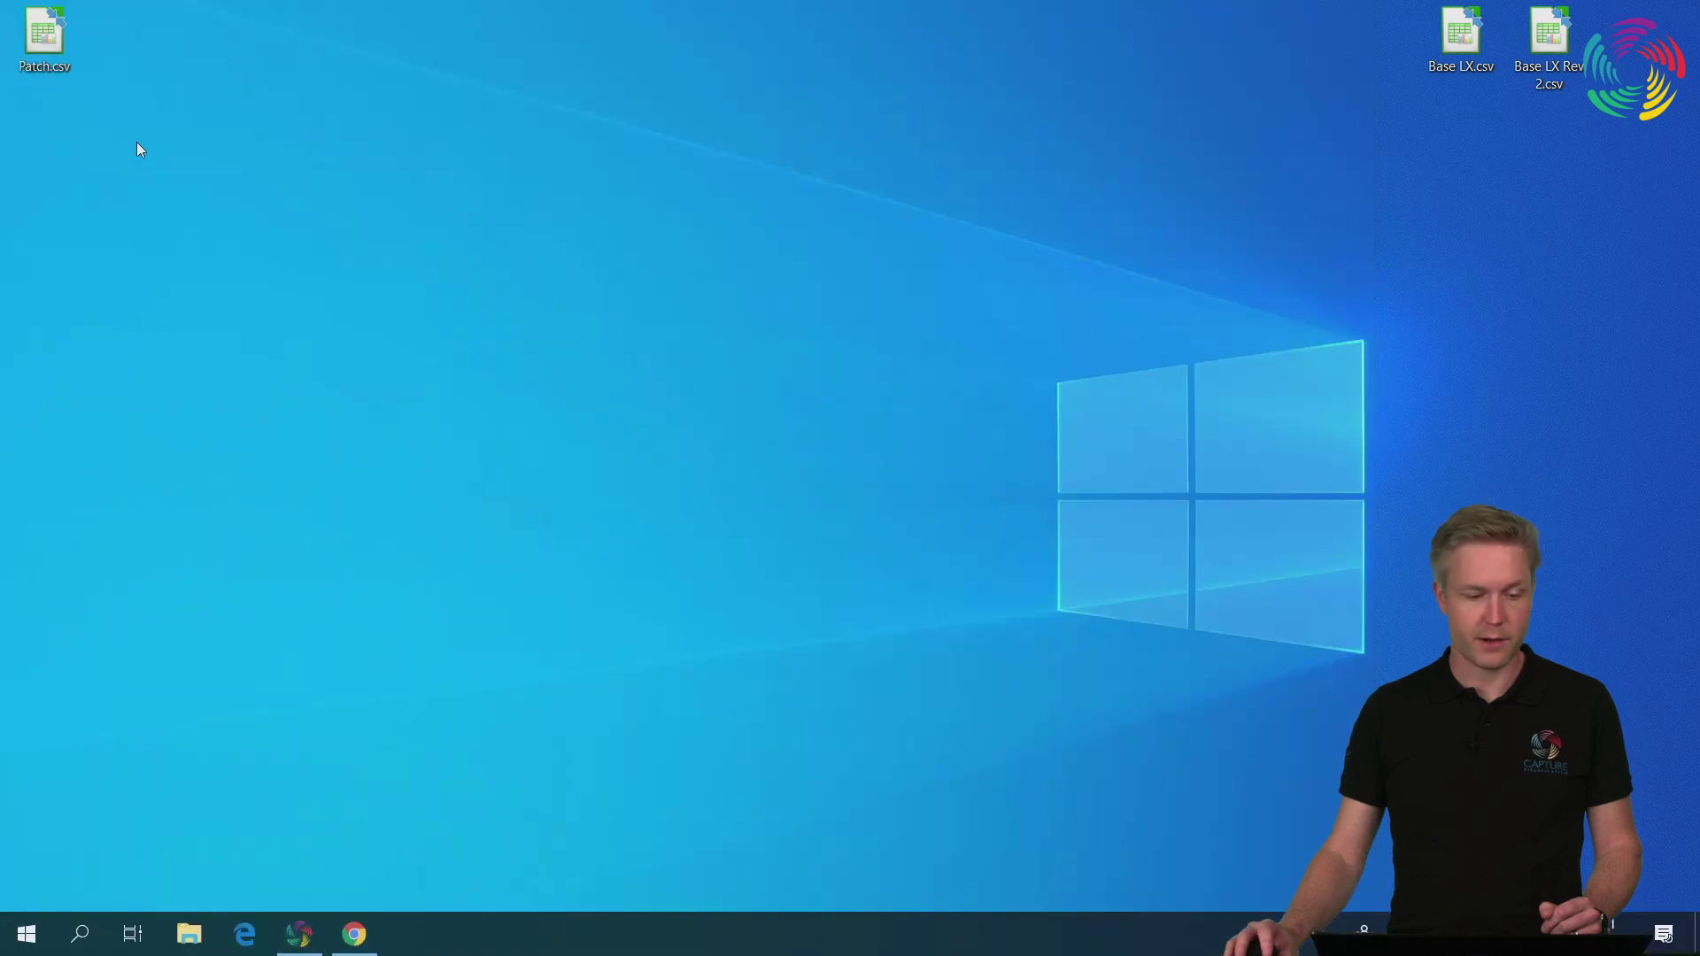
double_click(48, 56)
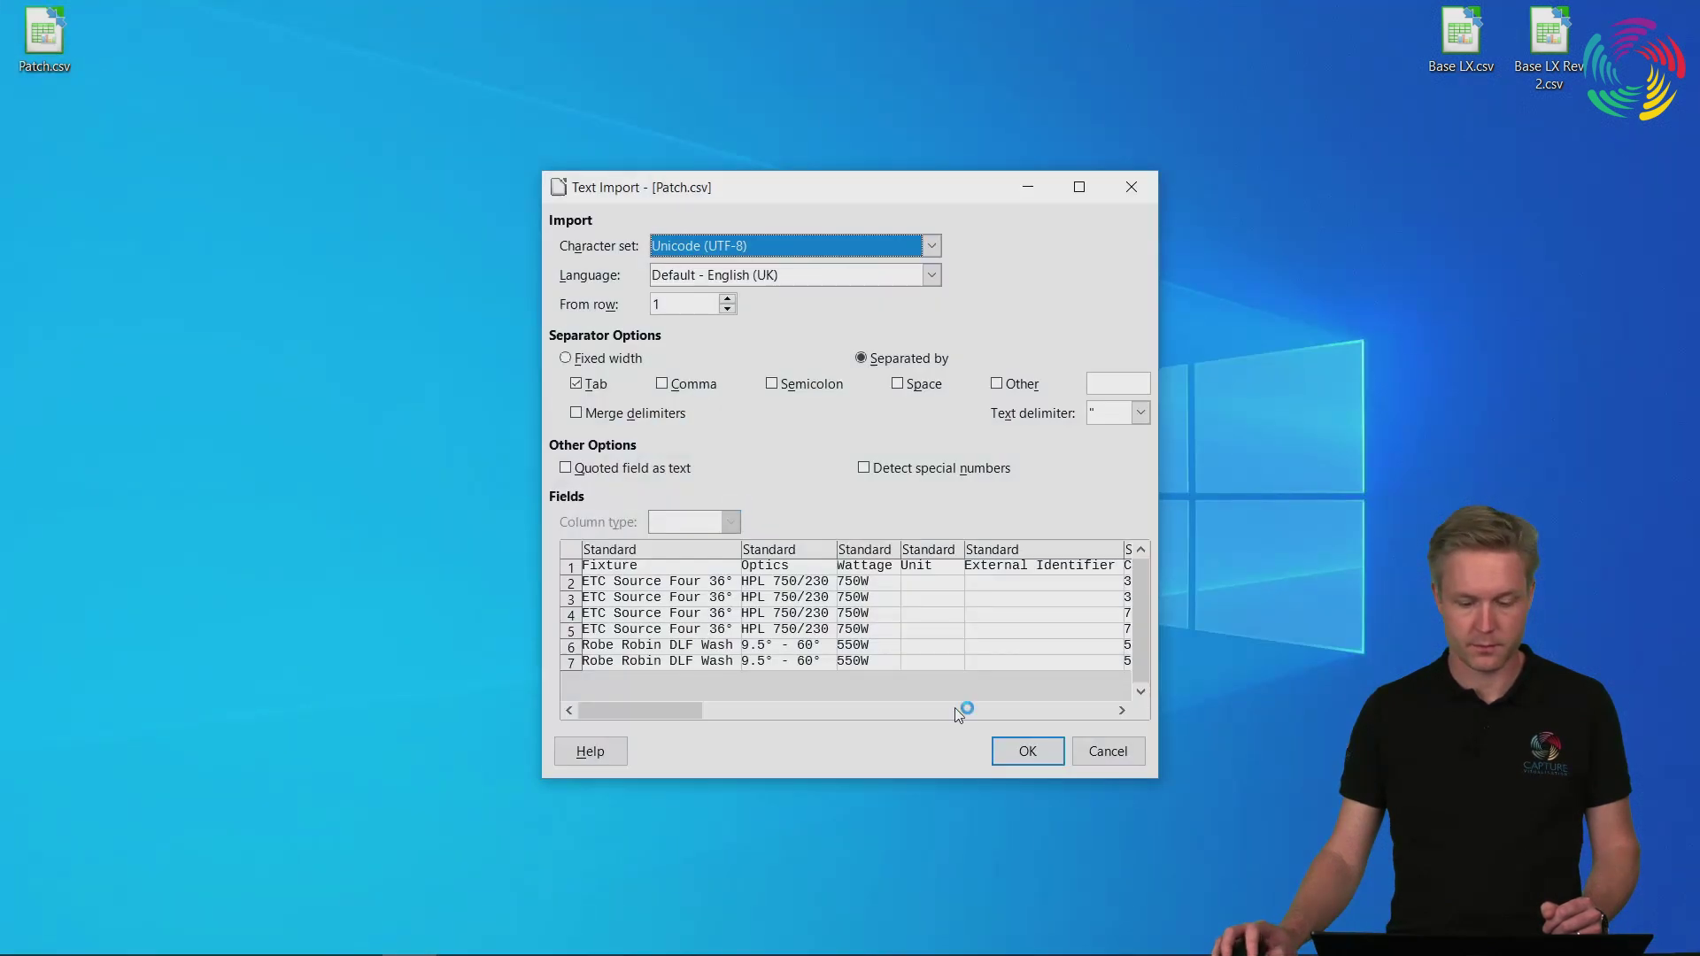
click(1014, 750)
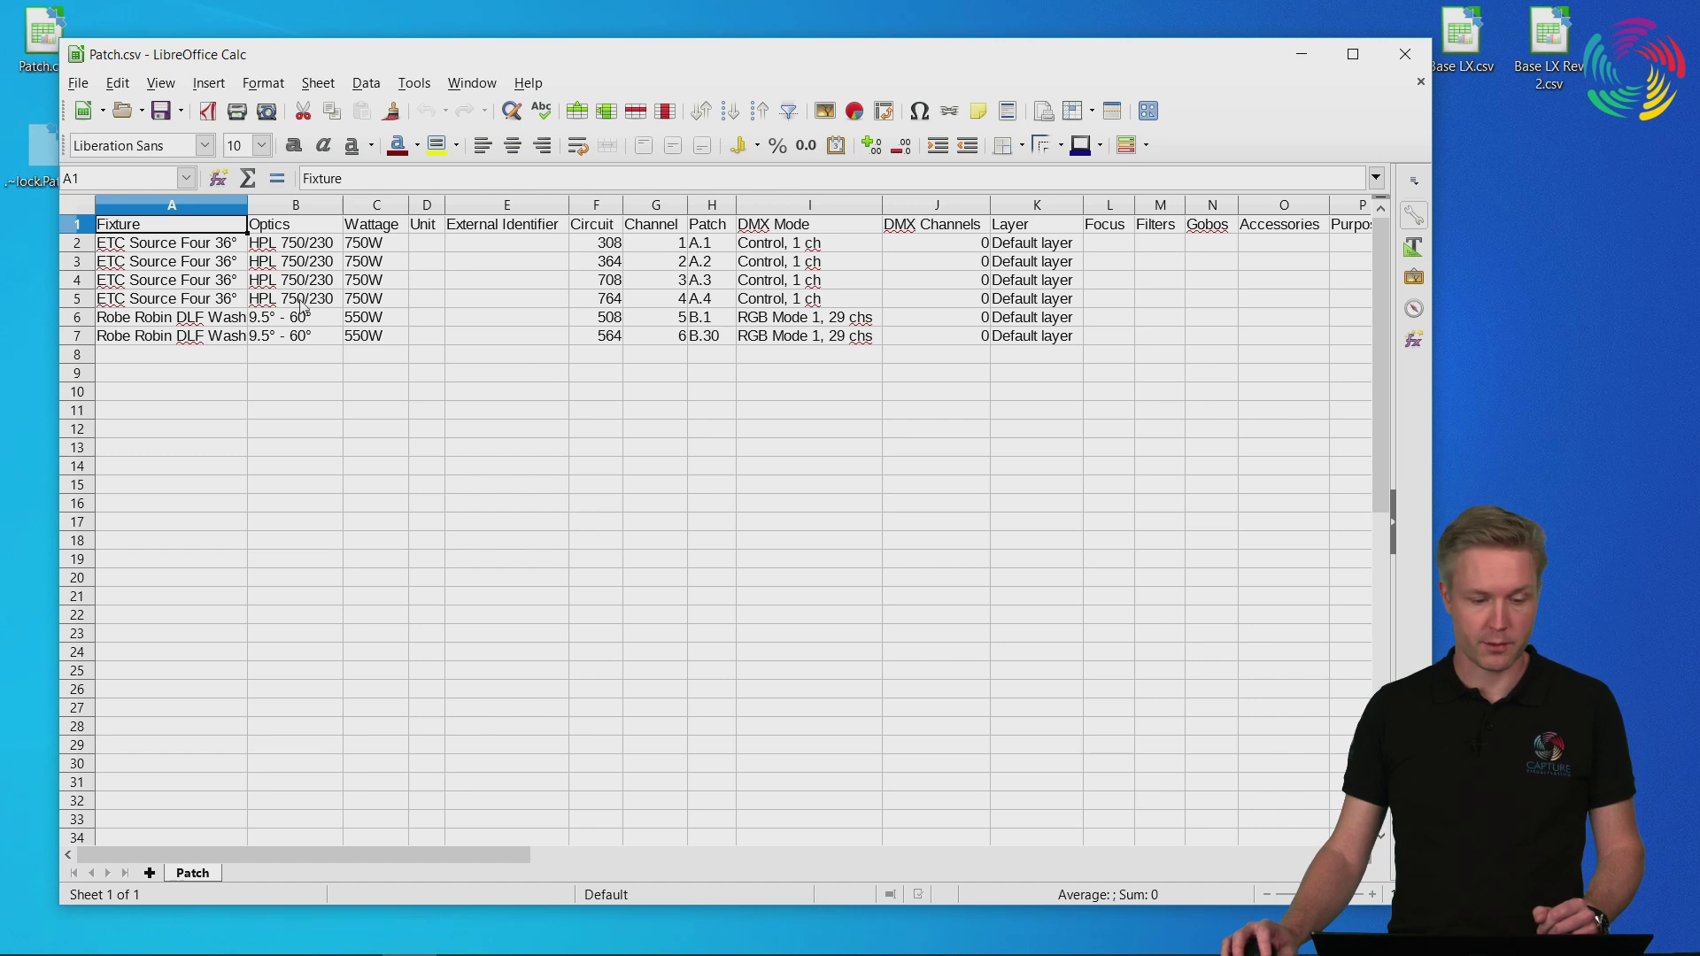
click(304, 228)
click(371, 228)
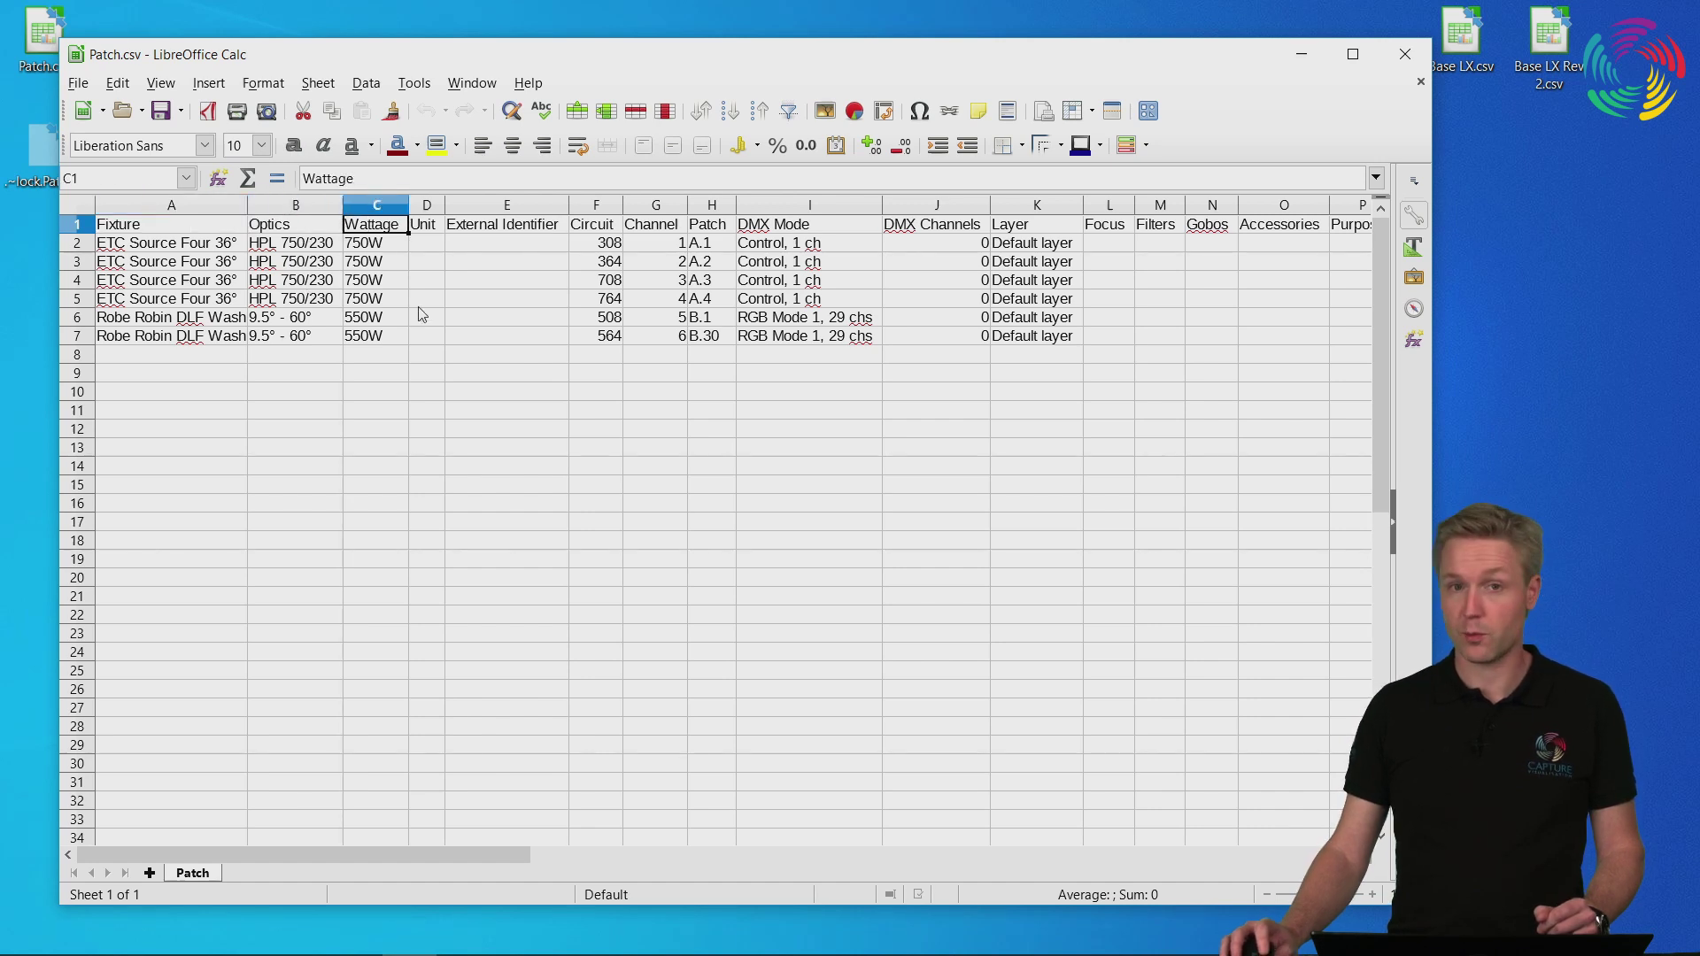